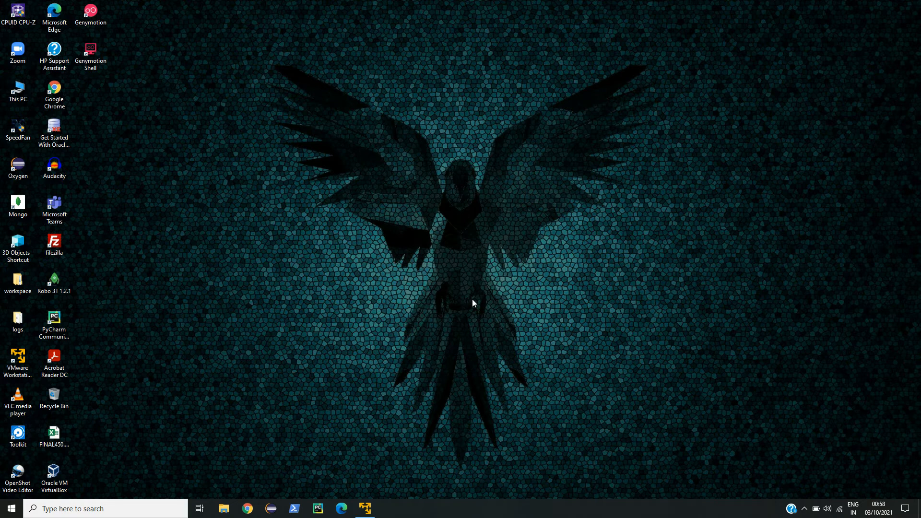
Search Google in Chrome for 'owasp download'.
left_click(247, 508)
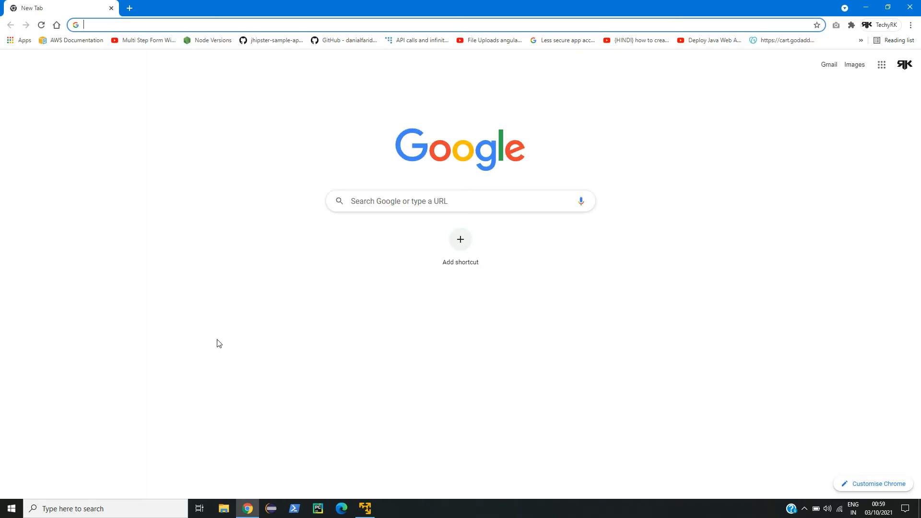
type("owasp f")
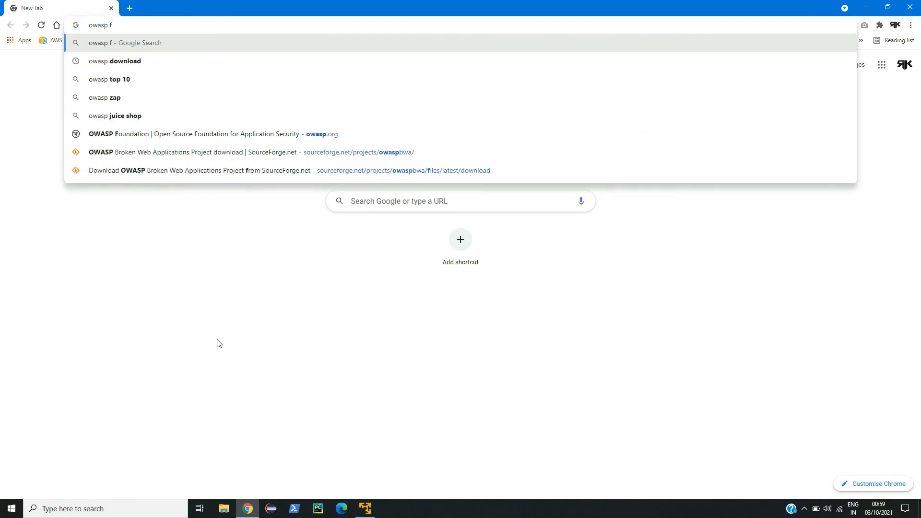
key("BackSpace")
type("download")
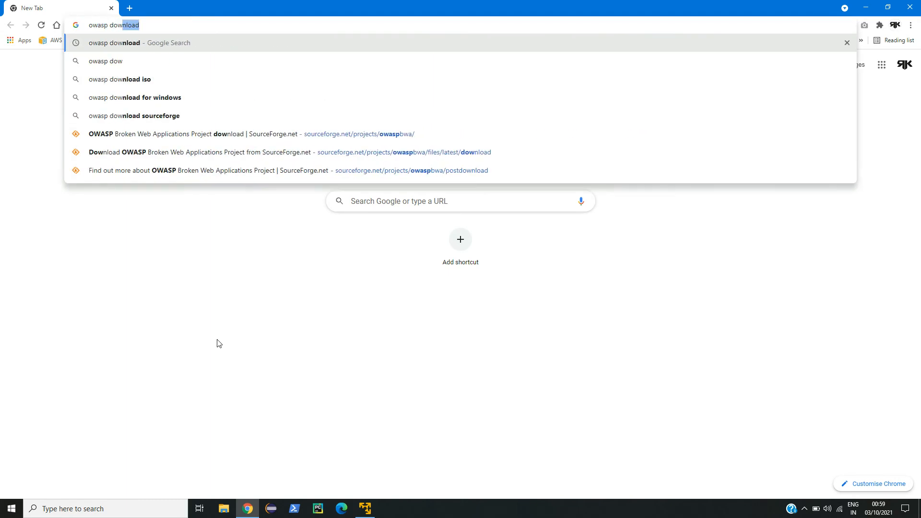
key("Return")
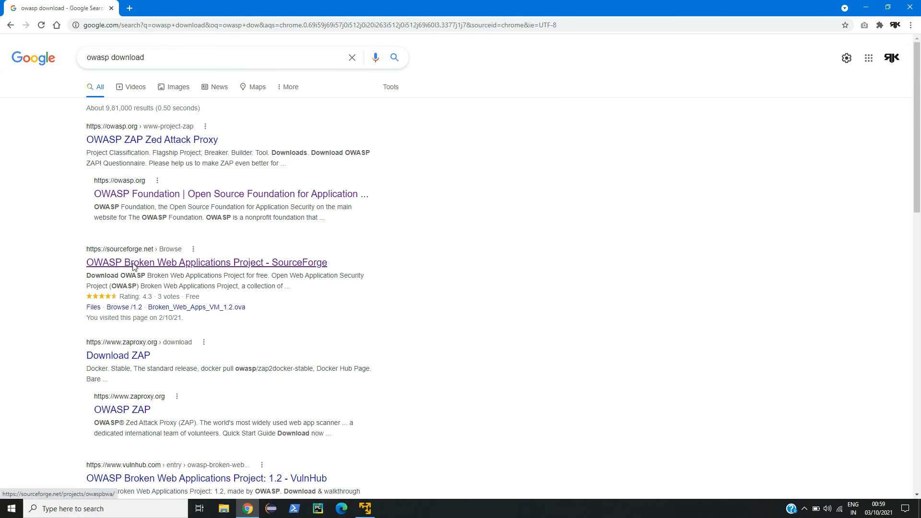
Start and cancel the OWASP Broken Web Applications download from SourceForge, then show the Downloads folder.
left_click(296, 263)
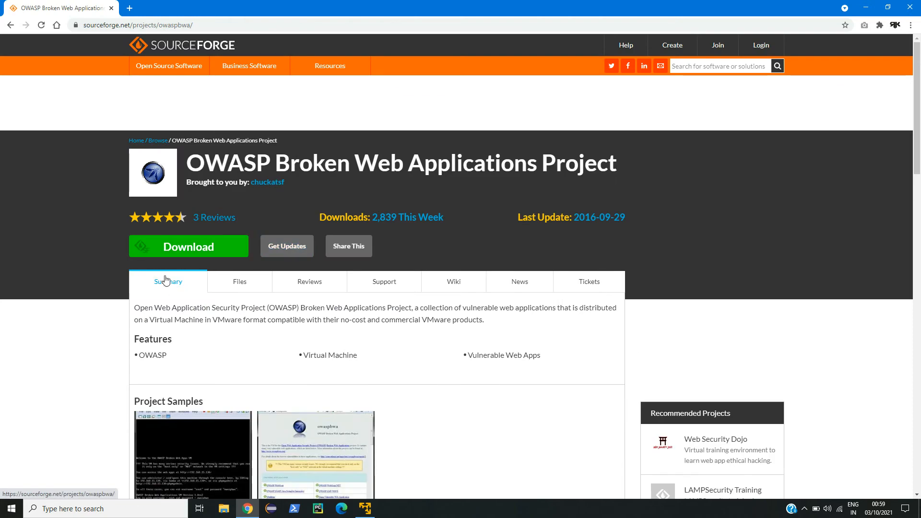
left_click(199, 243)
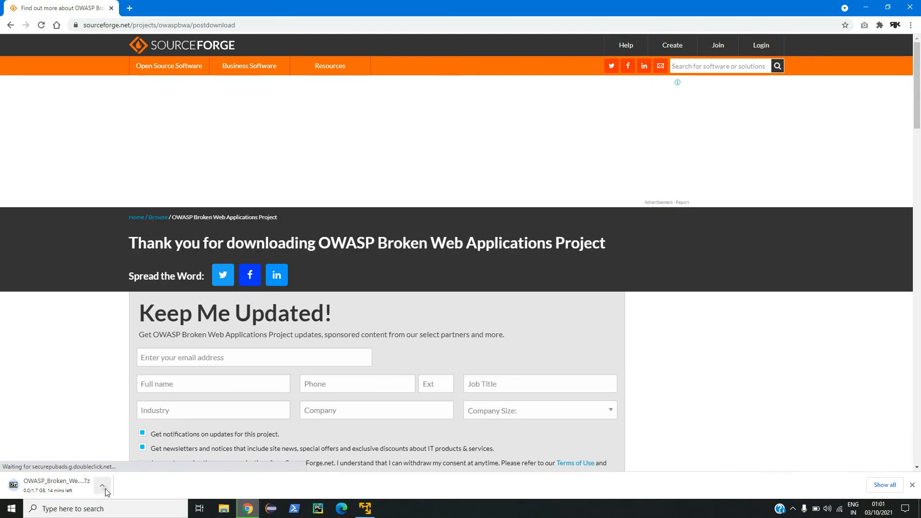
left_click(105, 489)
left_click(123, 468)
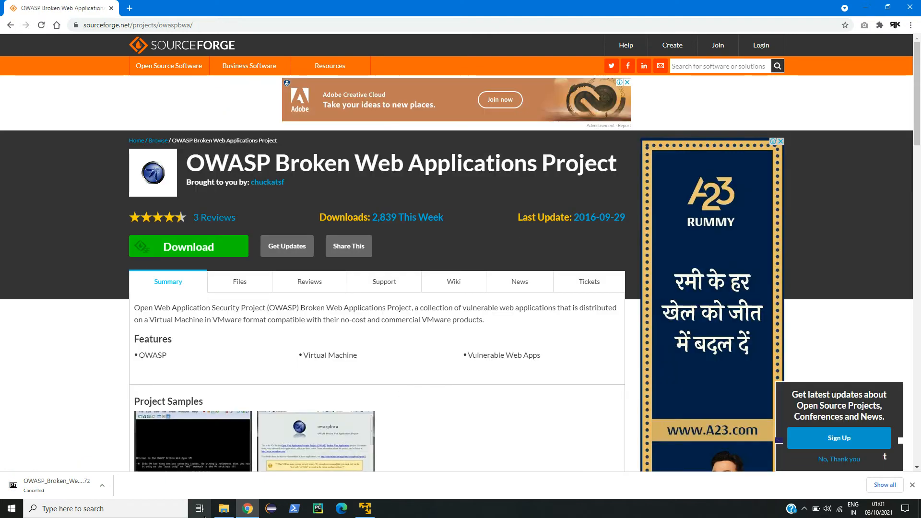
left_click(223, 509)
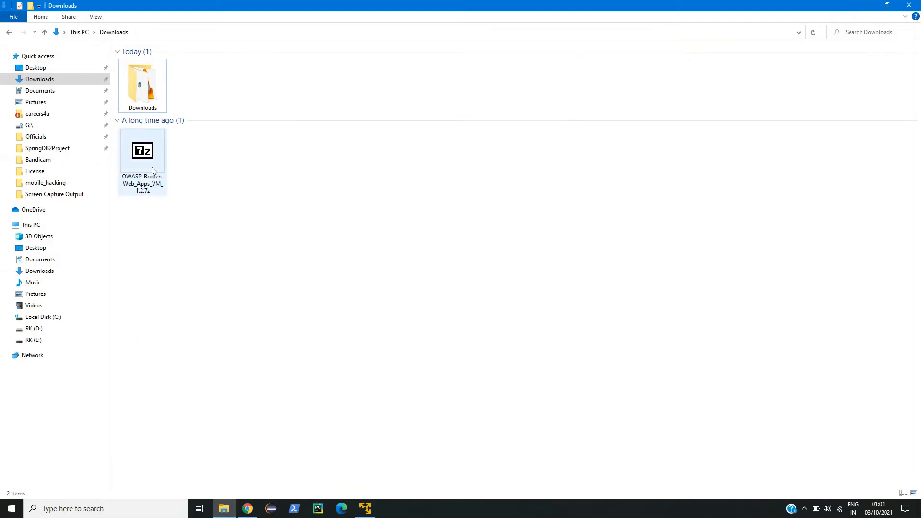
Minimize the Downloads and browser windows and create a desktop folder named 'OWASP'.
left_click(153, 170)
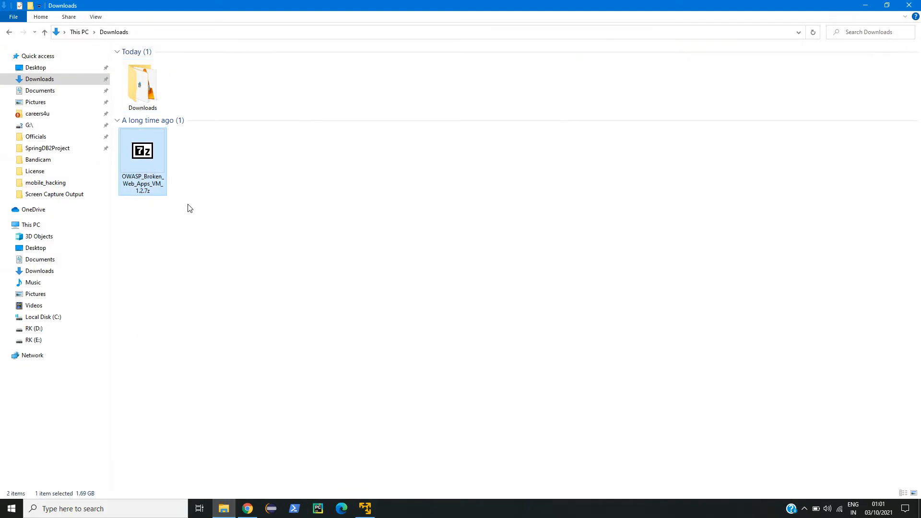
right_click(147, 180)
left_click(409, 205)
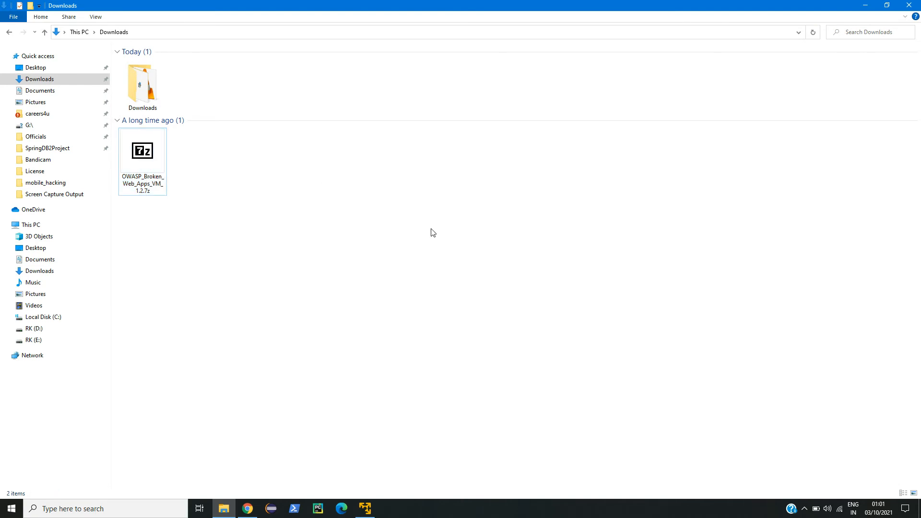
left_click(866, 5)
left_click(867, 5)
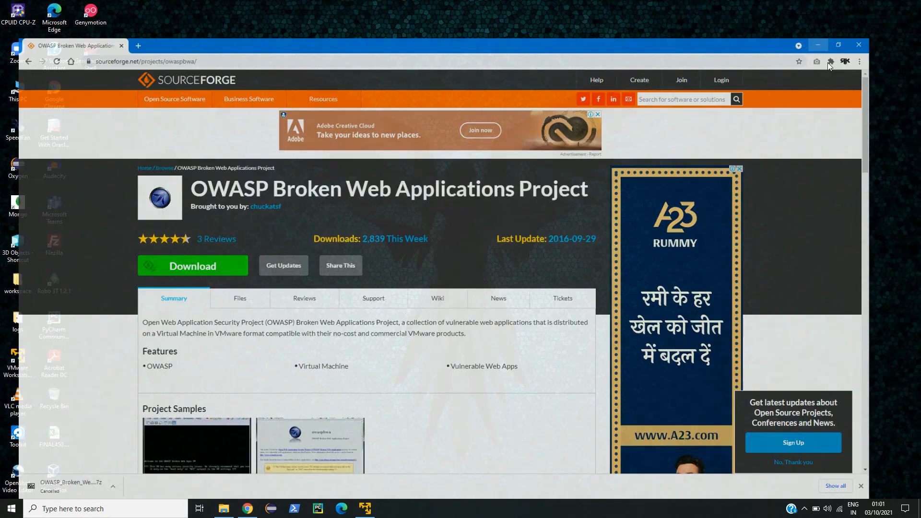
right_click(414, 234)
mouse_move(485, 393)
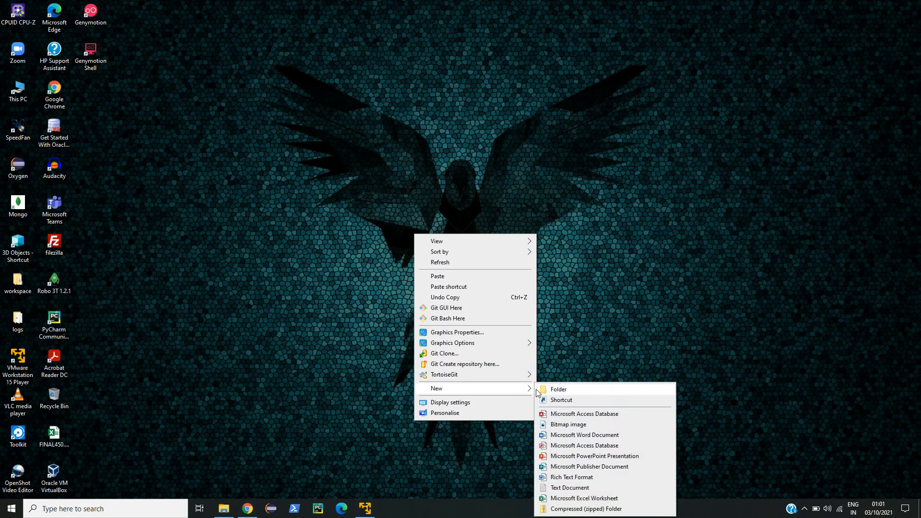
left_click(545, 389)
type("OWASP")
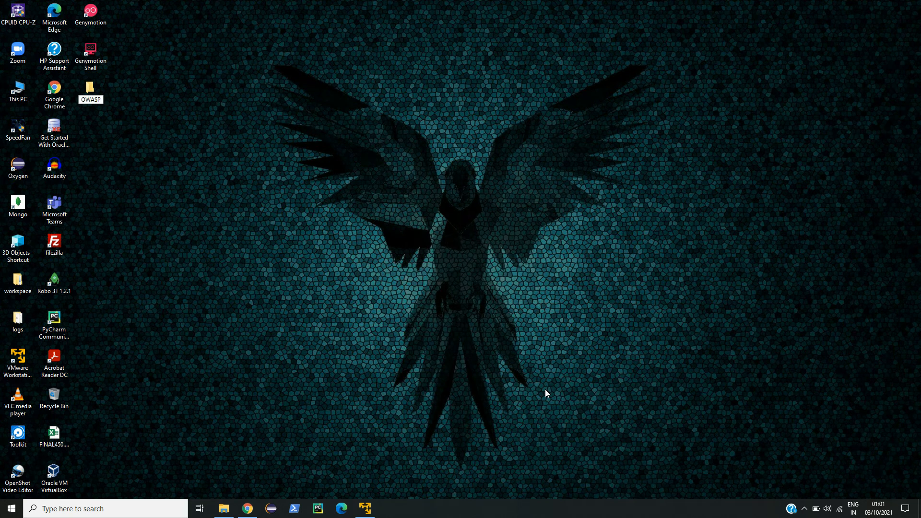
left_click(545, 392)
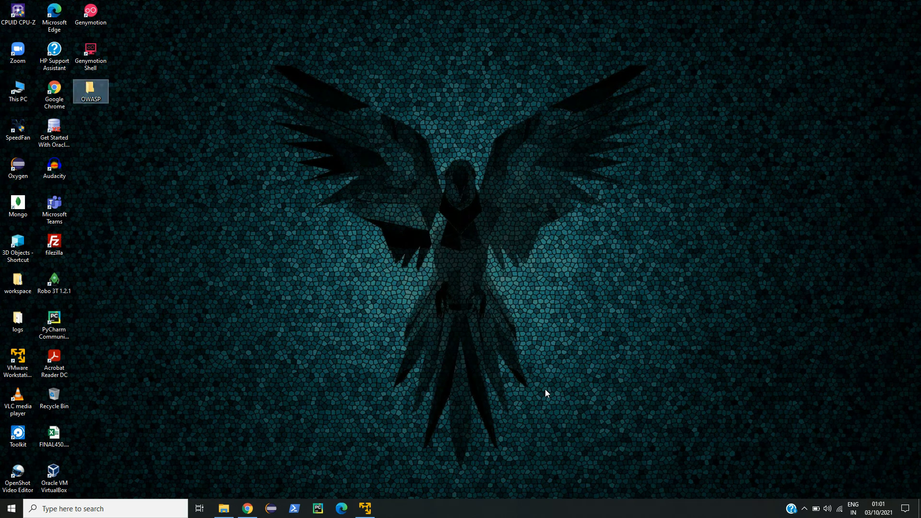
Bring up 7-Zip's Extract files dialog for OWASP_Broken_Web_Apps_VM_1.2.7z in Downloads.
mouse_move(225, 513)
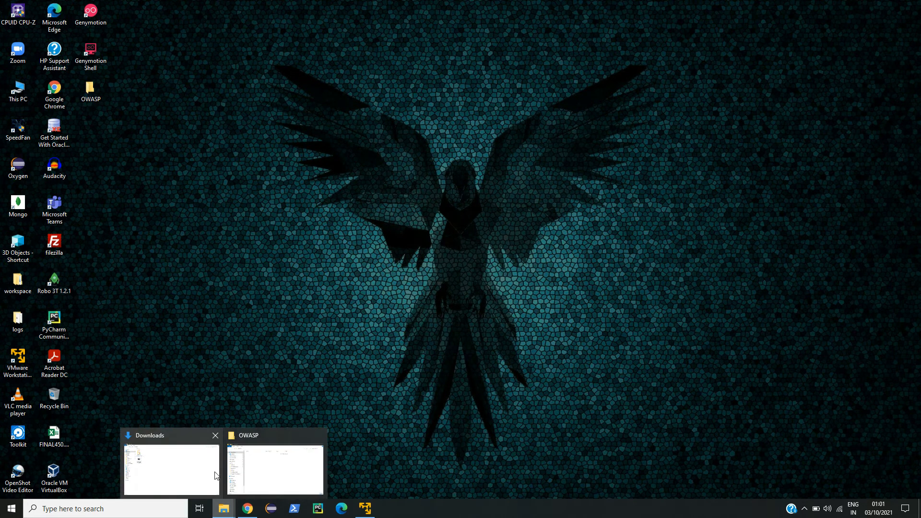
left_click(197, 473)
left_click(162, 178)
right_click(162, 177)
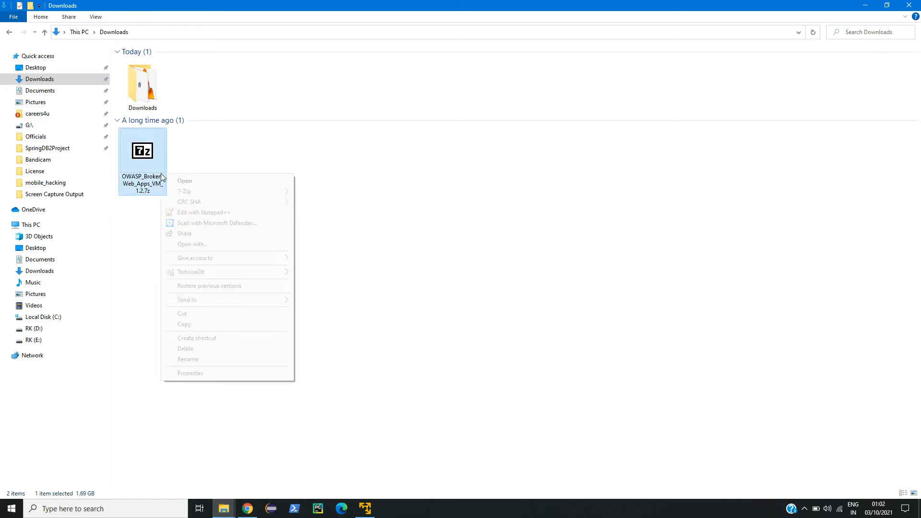
mouse_move(218, 194)
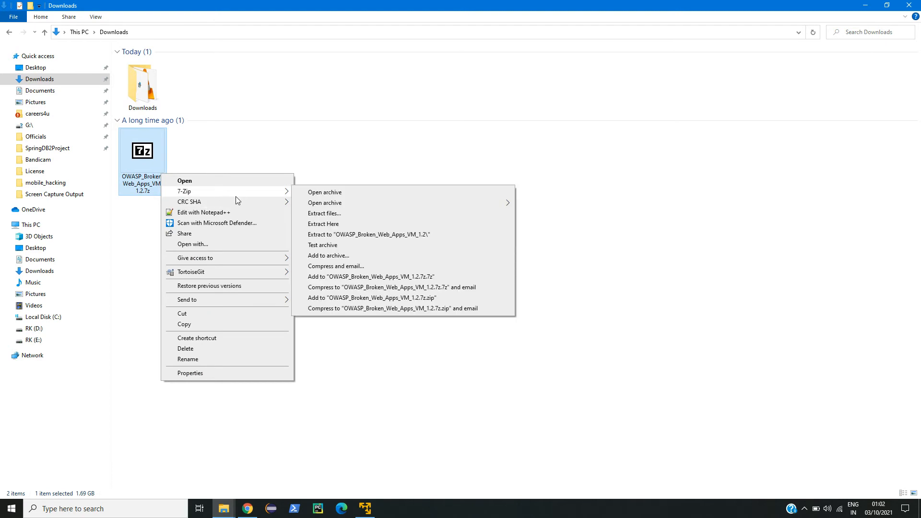
left_click(325, 214)
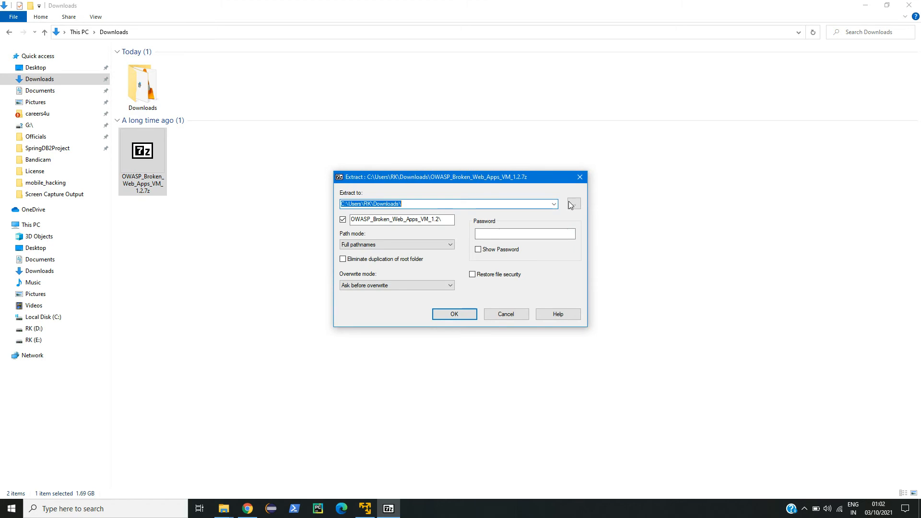
Set the extraction destination to Desktop\OWASP and start extracting.
left_click(571, 205)
scroll(413, 300, "down", 3)
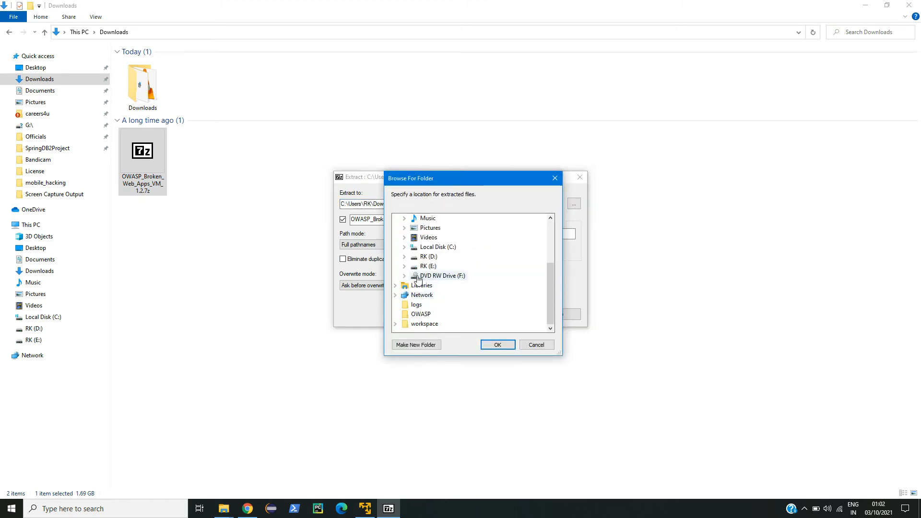
scroll(405, 300, "up", 3)
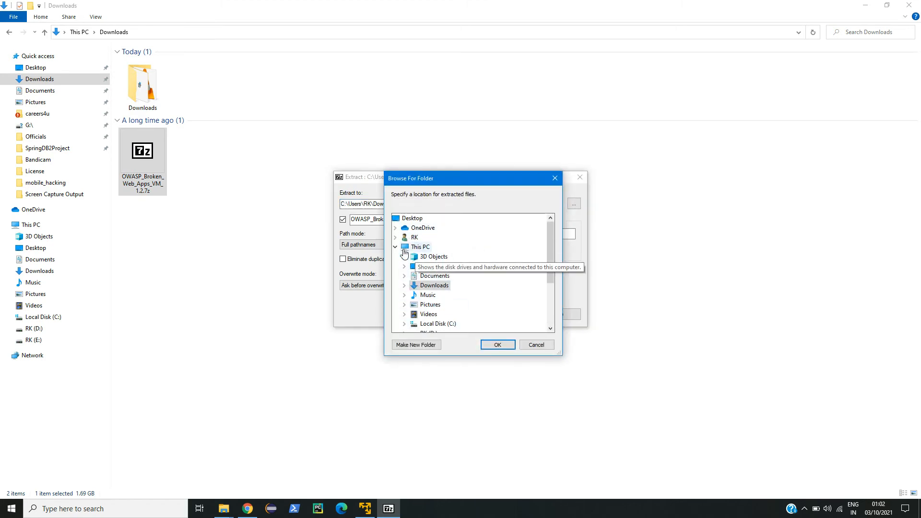
scroll(404, 253, "down", 1)
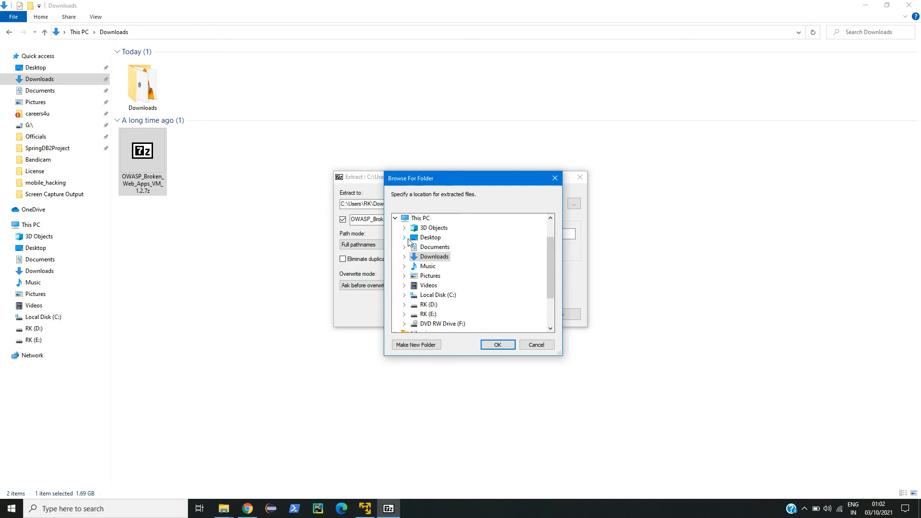
left_click(404, 237)
left_click(437, 257)
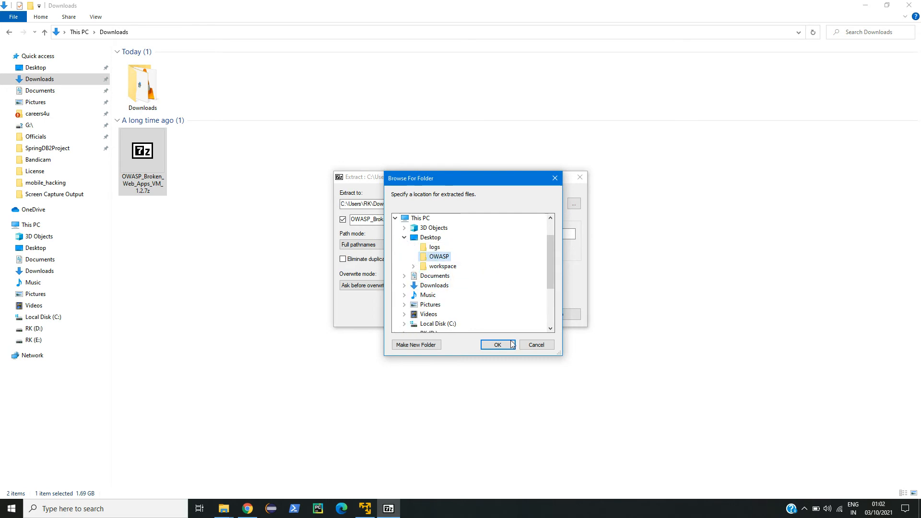
left_click(498, 345)
left_click(470, 314)
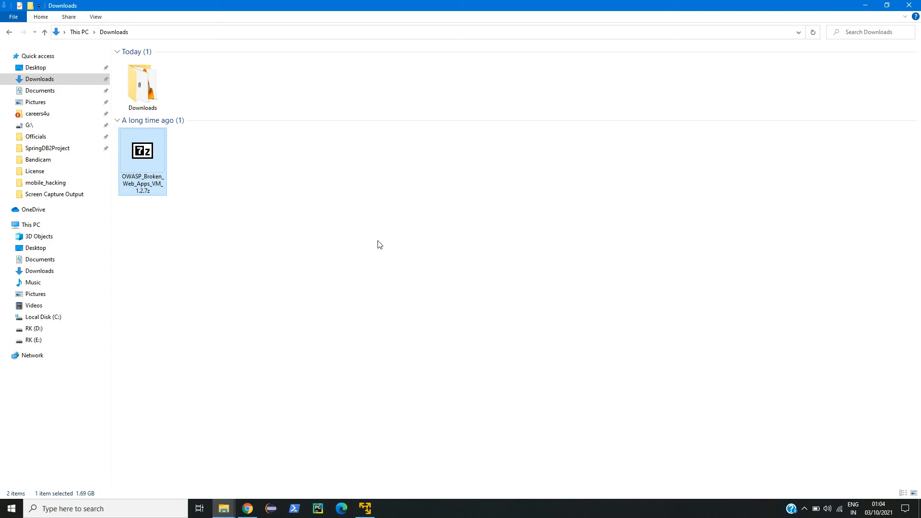
Close Downloads, open Desktop\OWASP\OWASP_Broken_Web_Apps_VM_1.2 to confirm its 11 VM files, then show the desktop.
left_click(909, 5)
left_click(91, 91)
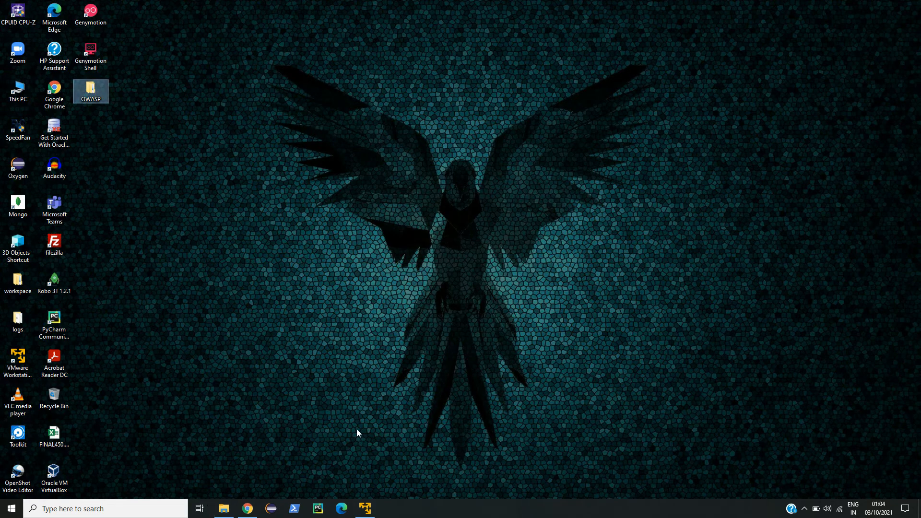
double_click(93, 86)
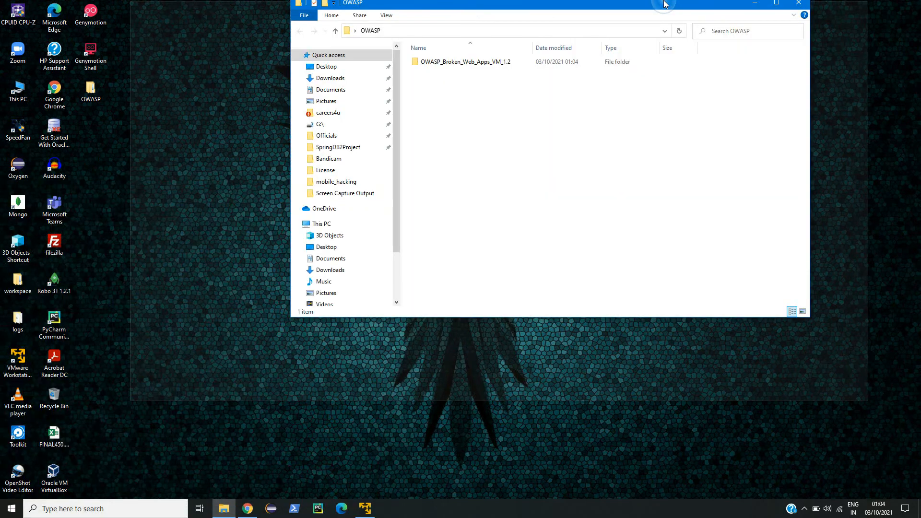
double_click(664, 2)
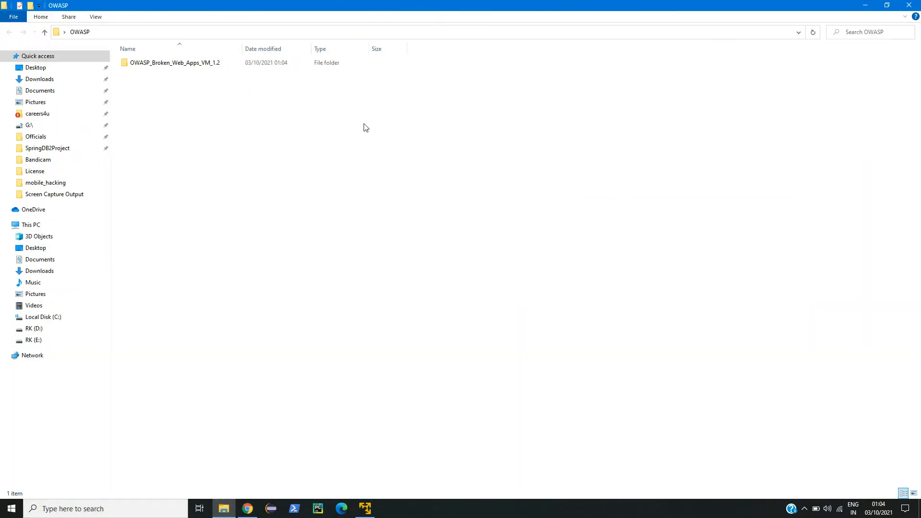
left_click(171, 66)
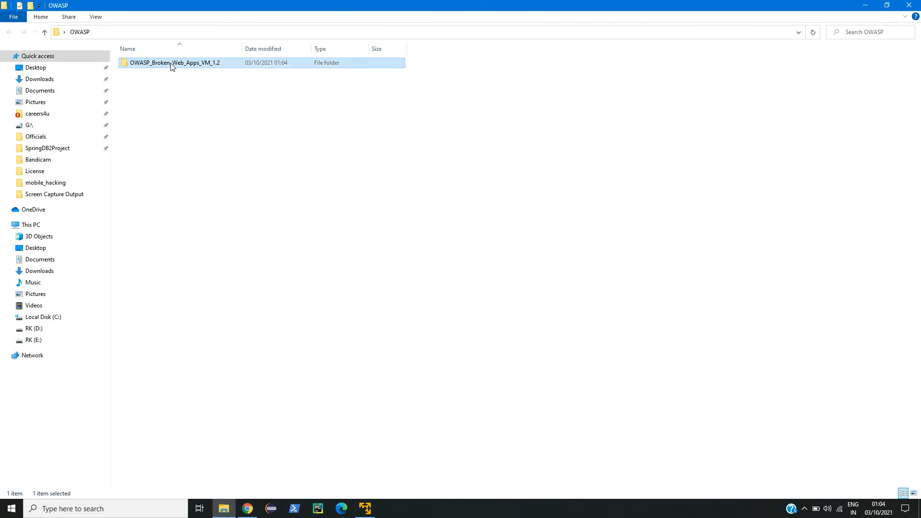
double_click(171, 65)
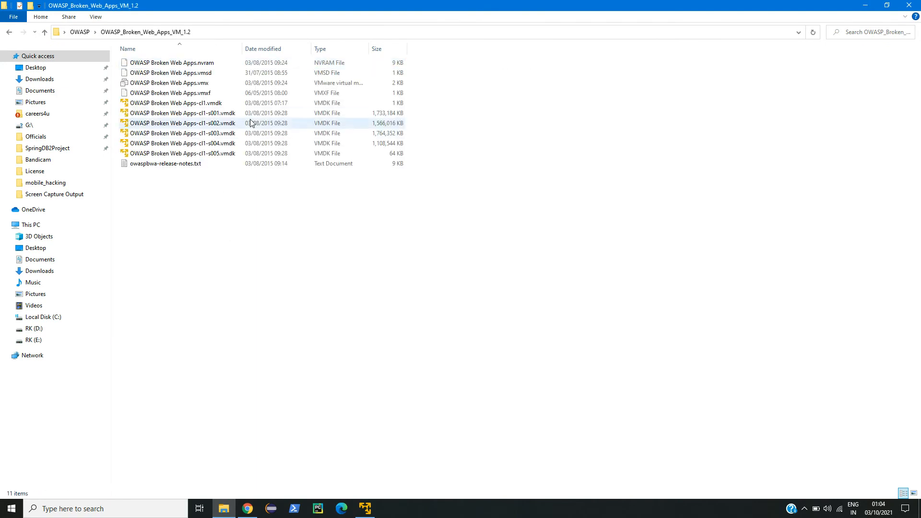
left_click(223, 508)
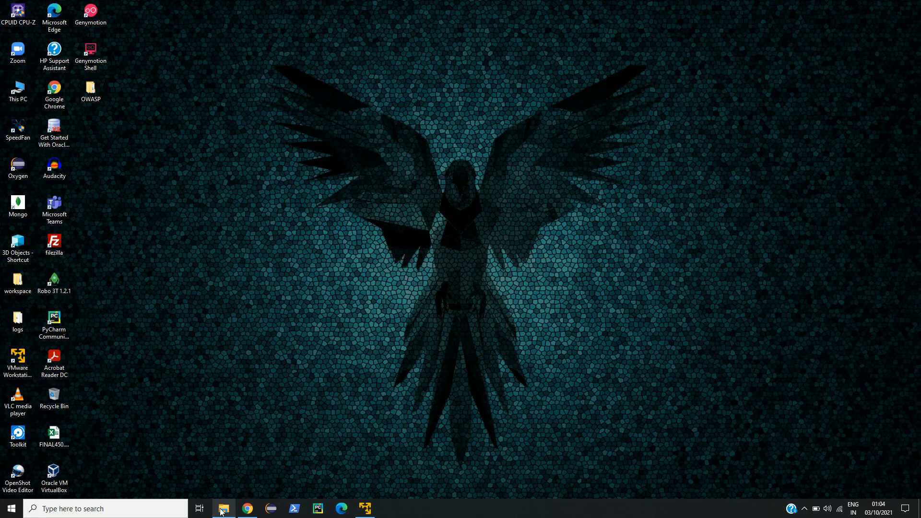
Launch VMware Workstation 15 Player, centre its window, and choose Open a Virtual Machine.
left_click(34, 367)
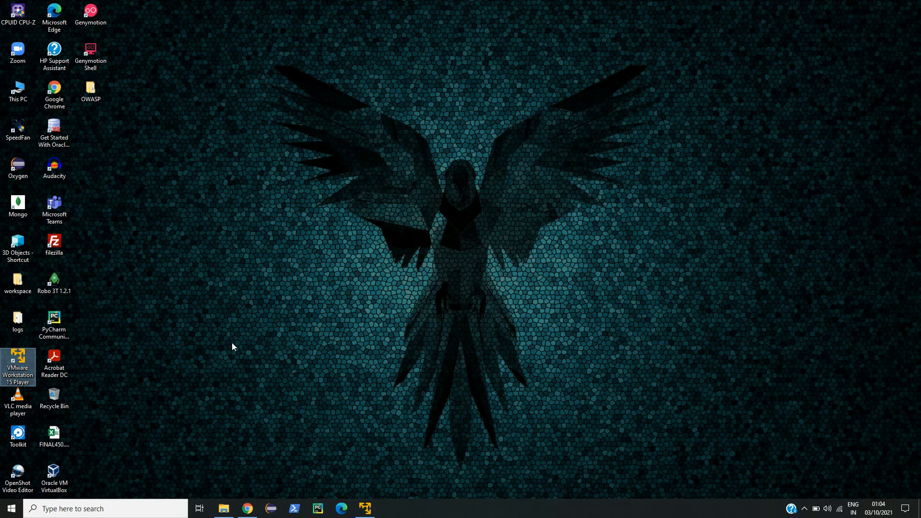
left_click_drag(232, 50, 493, 123)
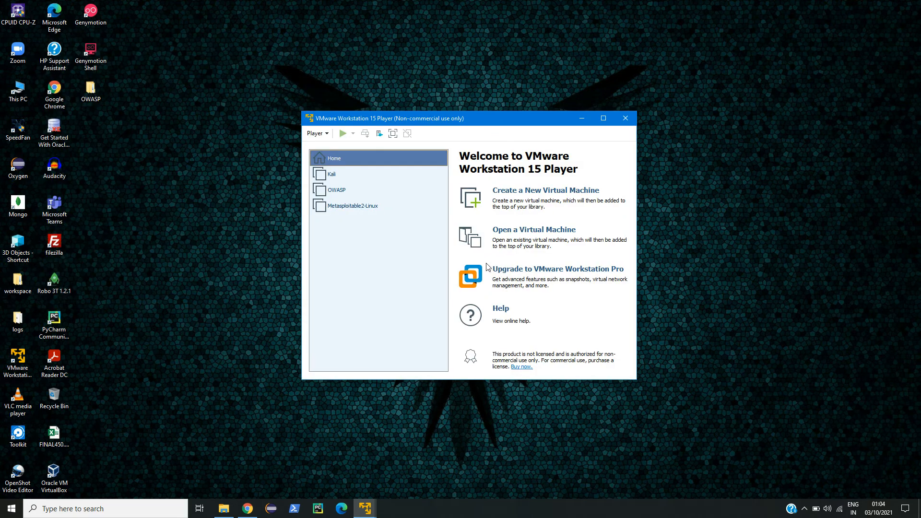
left_click(524, 231)
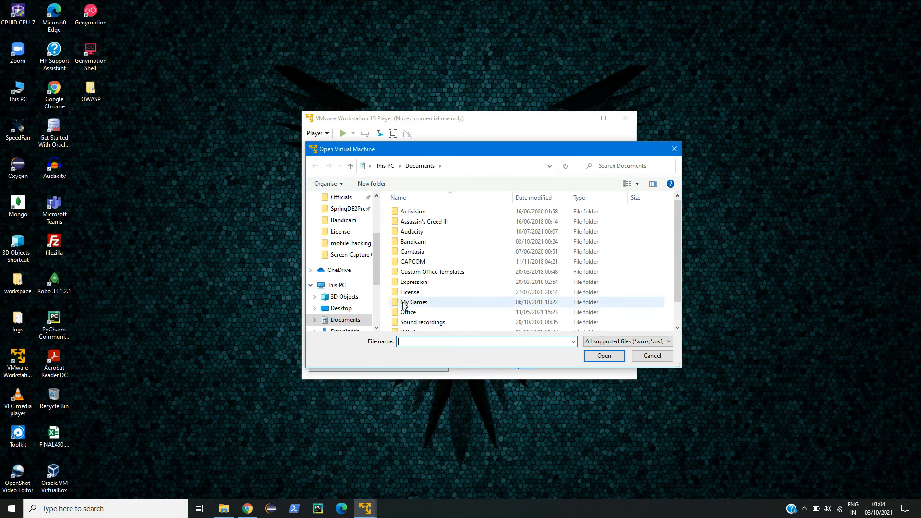
Open OWASP Broken Web Apps.vmx from Desktop\OWASP\OWASP_Broken_Web_Apps_VM_1.2 into the Player library.
scroll(350, 229, "up", 3)
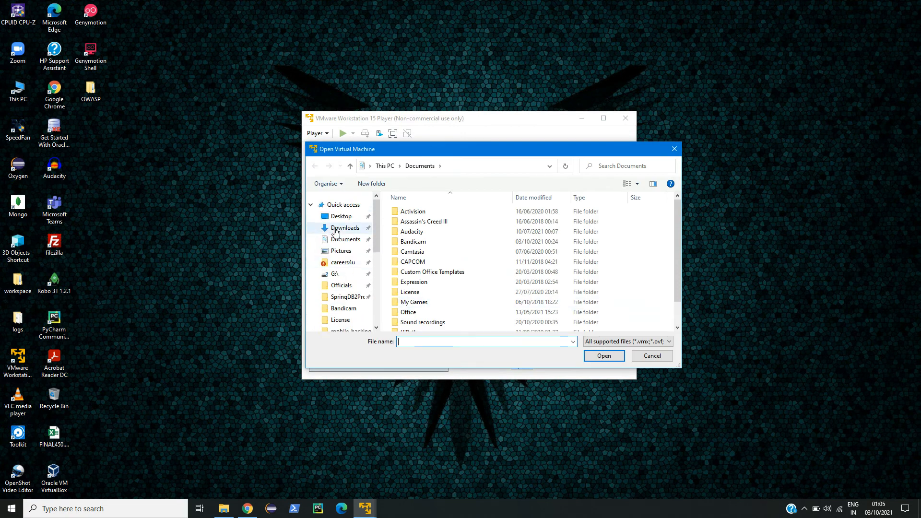
left_click(338, 217)
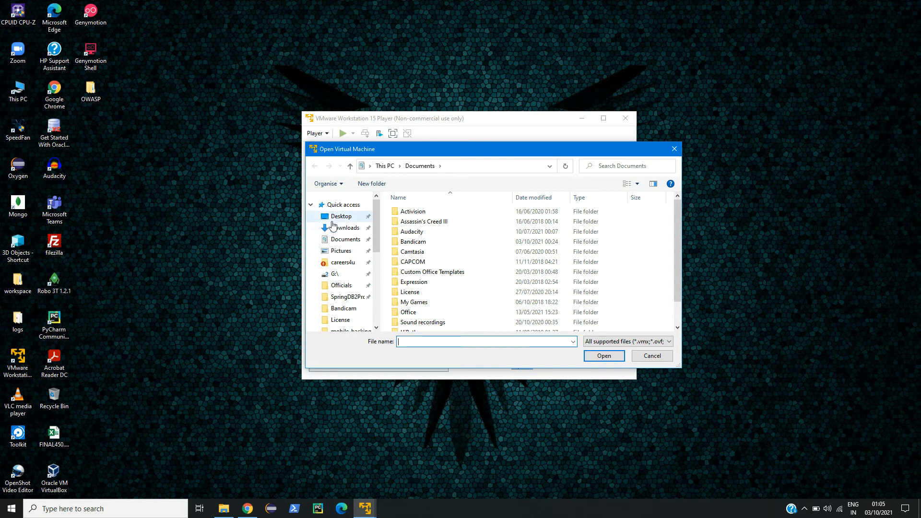
left_click(467, 237)
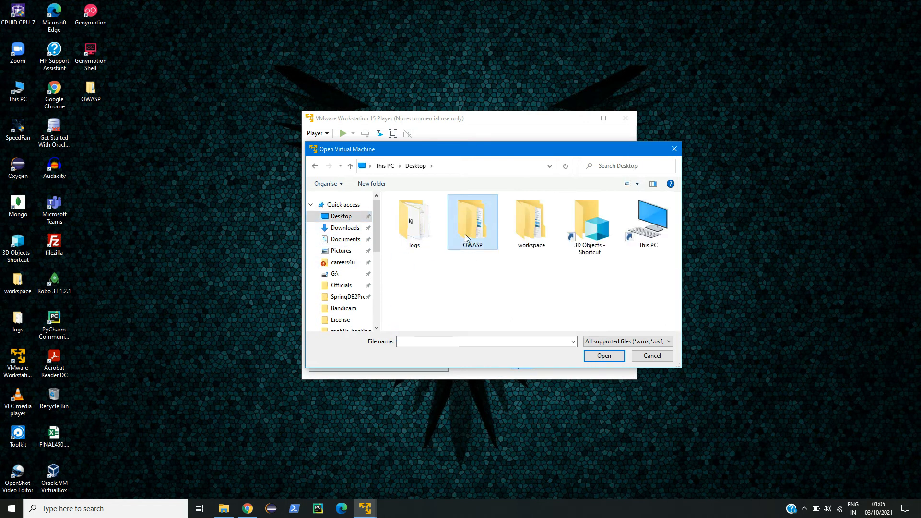
double_click(482, 229)
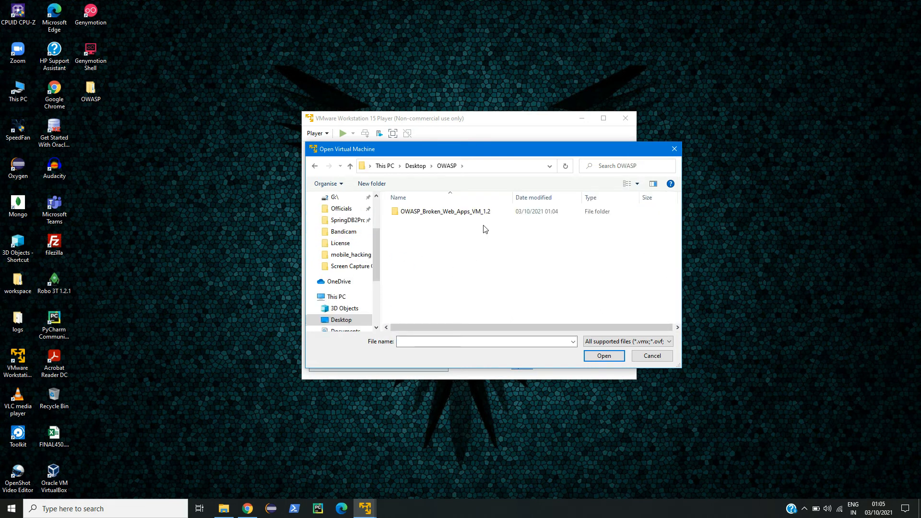
left_click(454, 216)
double_click(454, 214)
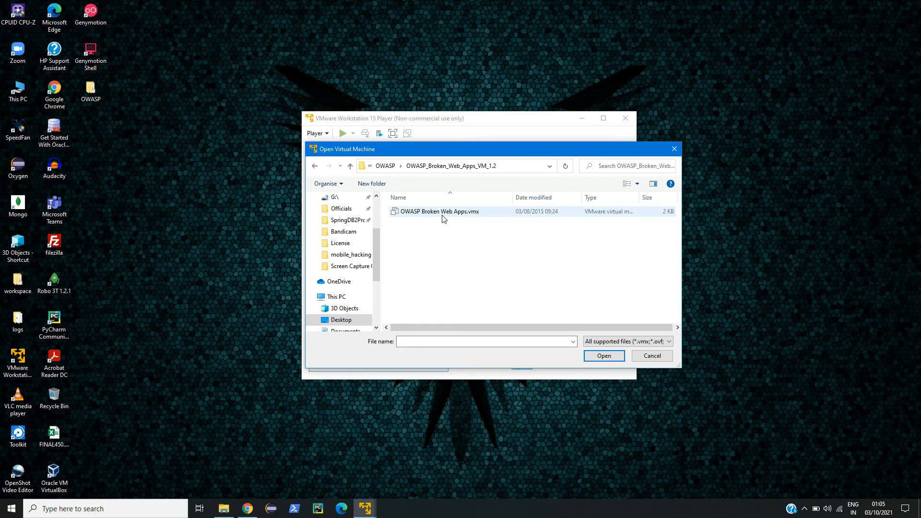
left_click(467, 214)
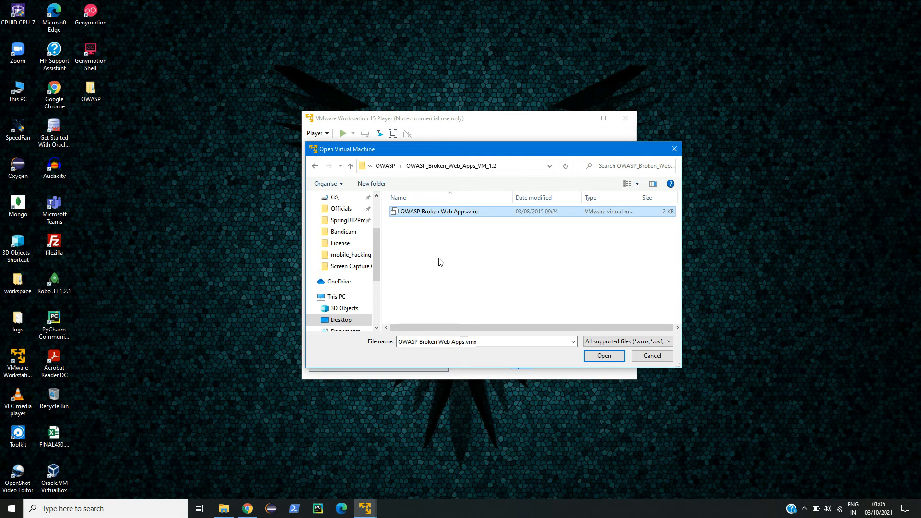
left_click(598, 360)
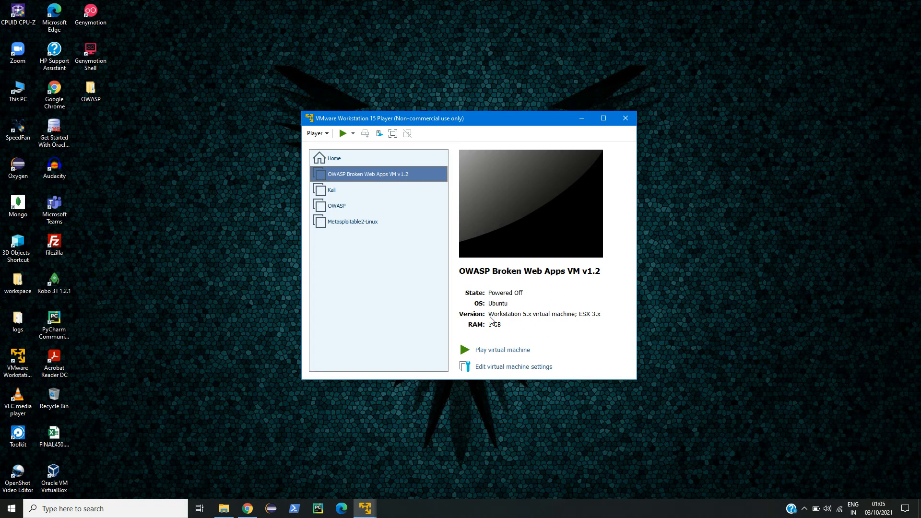
Power on the OWASP Broken Web Apps VM, answering 'I Copied It' to the moved-or-copied prompt.
left_click(500, 350)
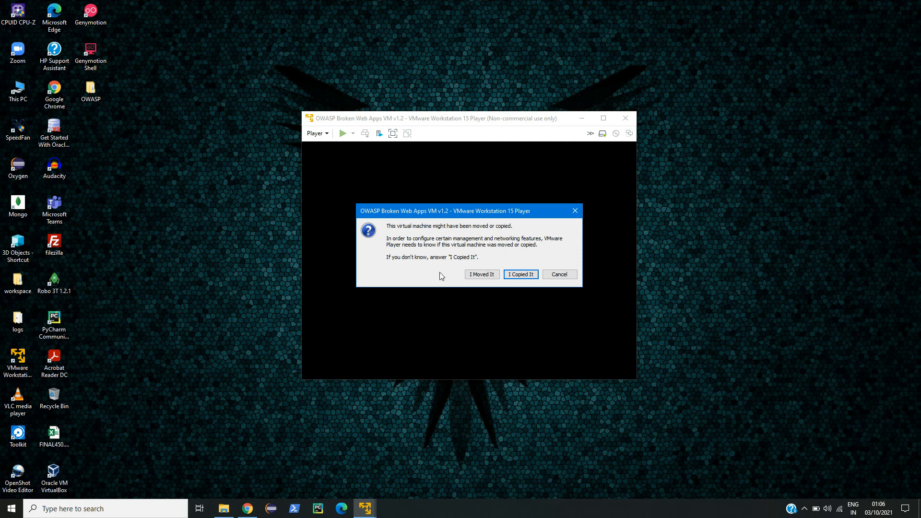
left_click(520, 274)
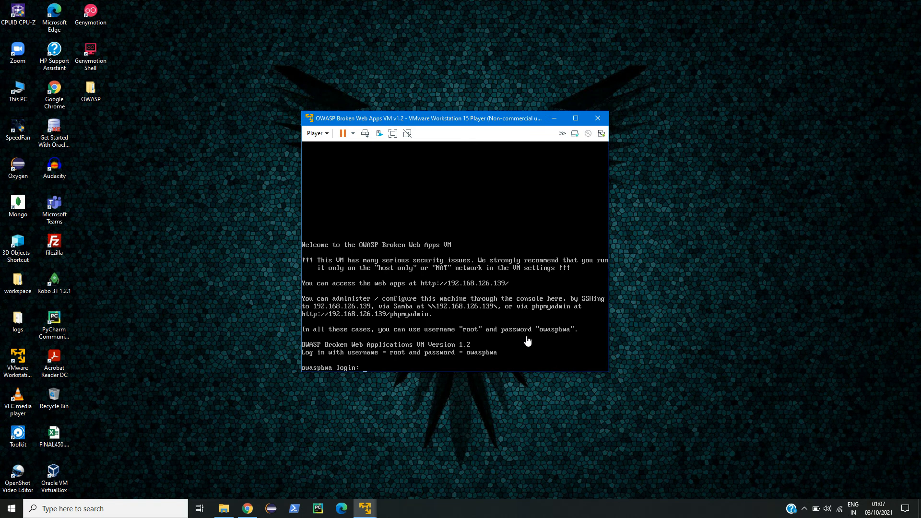
Log into the OWASP VM console as root with the VM's password.
left_click(502, 356)
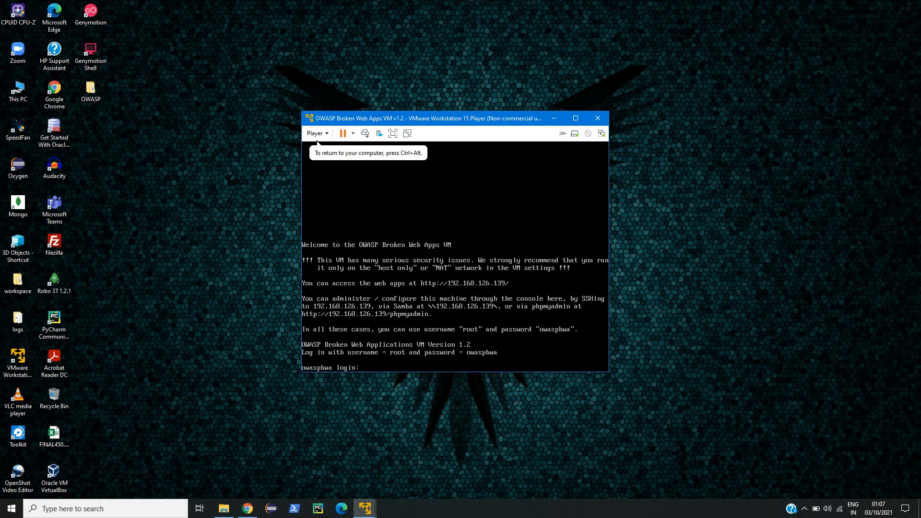
type("root")
key("Return")
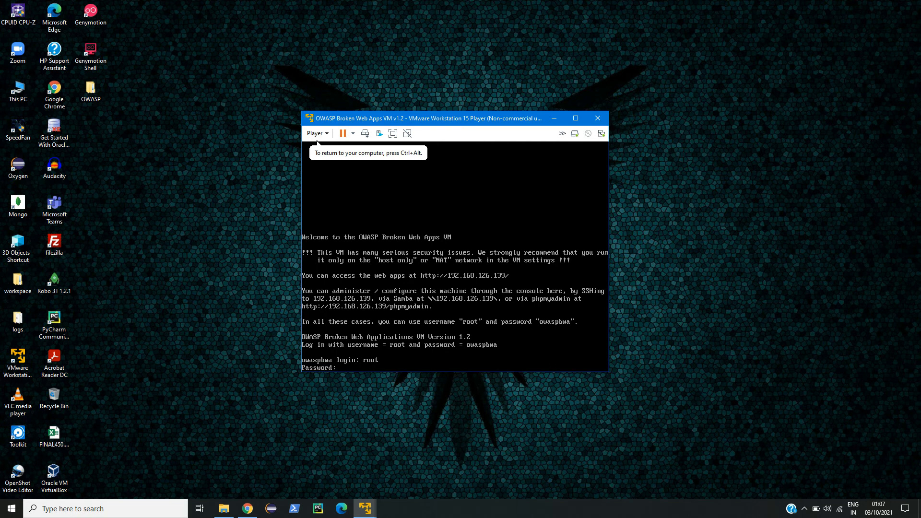
type("owaspbwa")
key("Return")
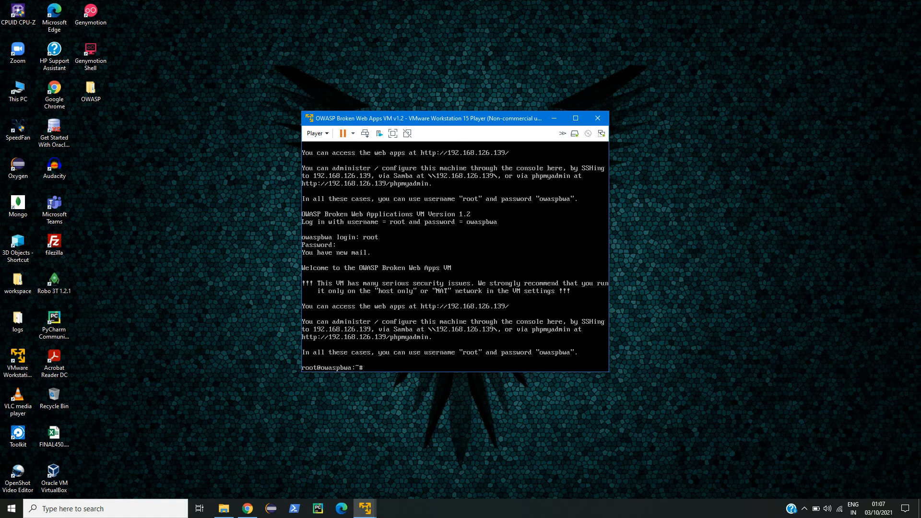
Clear the console and run ifconfig, showing eth0 at 192.168.126.139.
key("ctrl+l")
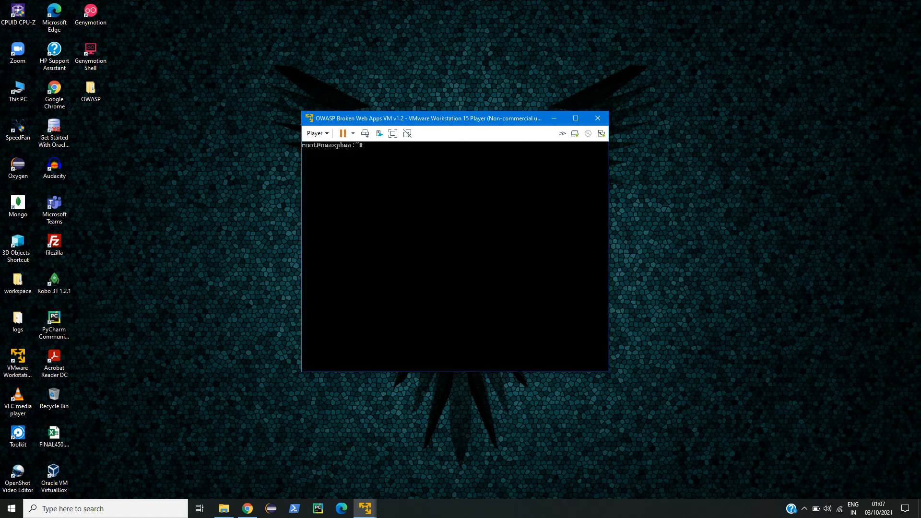
type("ifconfig")
key("Return")
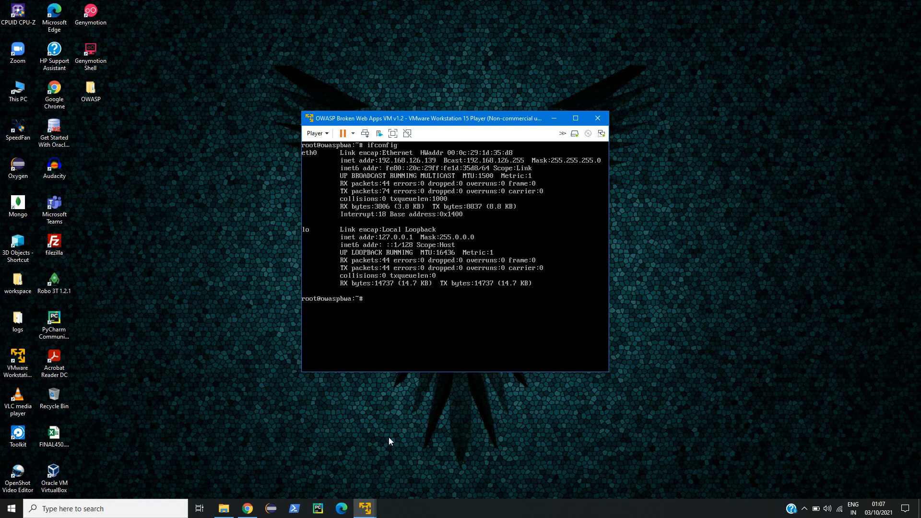
left_click(365, 508)
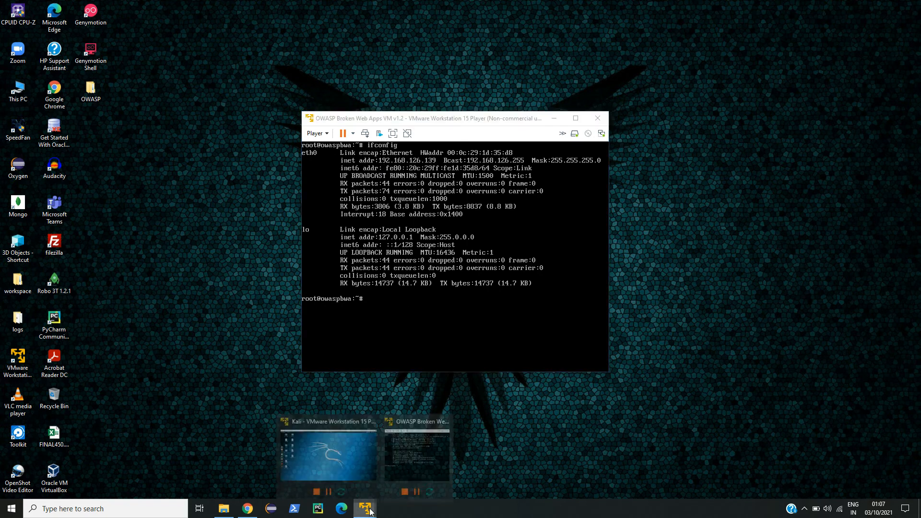
Launch Firefox in the Kali VM and start entering 192.168.126.13 in the address bar.
left_click(350, 453)
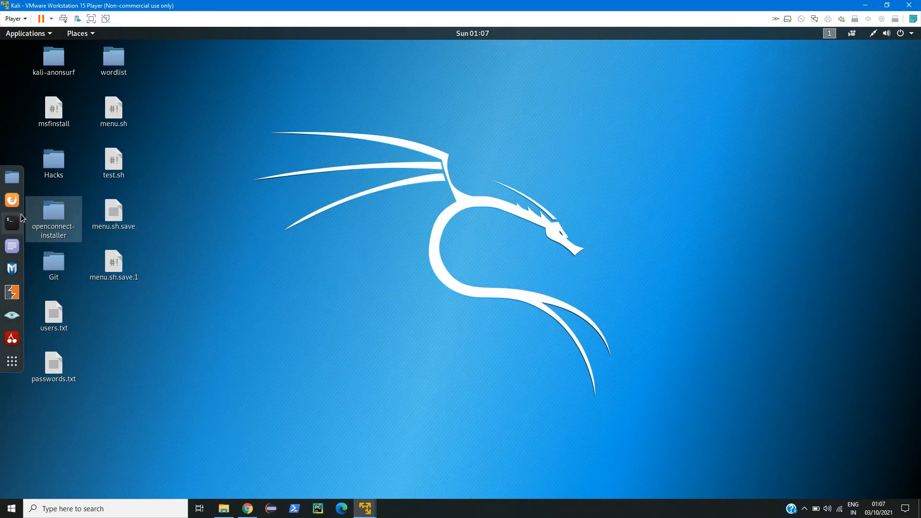
left_click(11, 201)
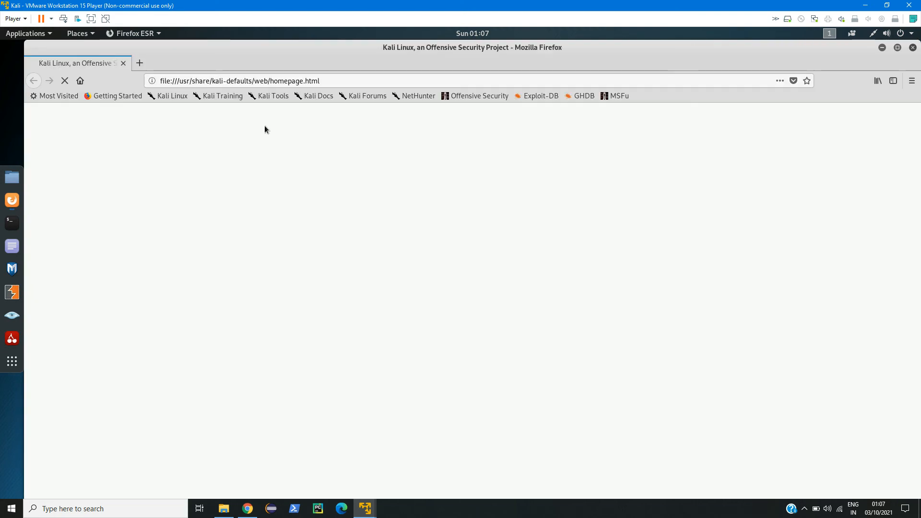
left_click(334, 79)
type("192.168.126.134/")
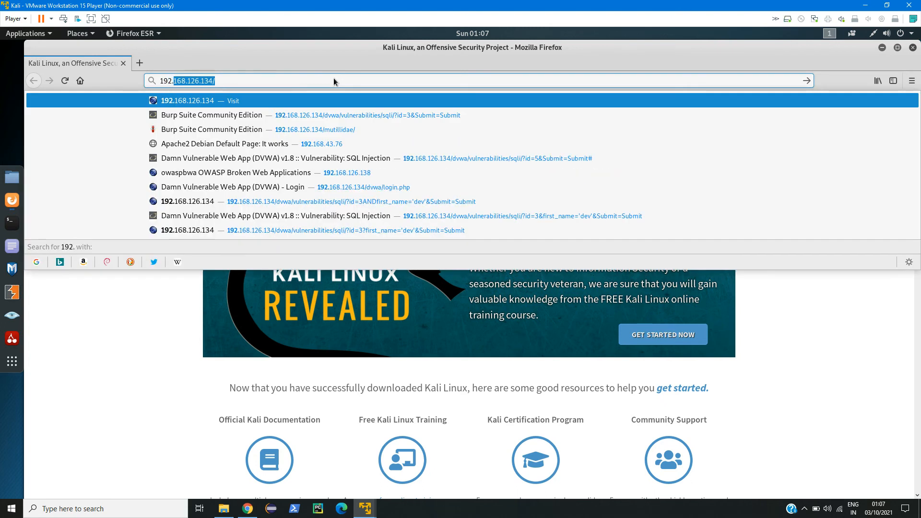
key("Right")
key("BackSpace")
key("BackSpace")
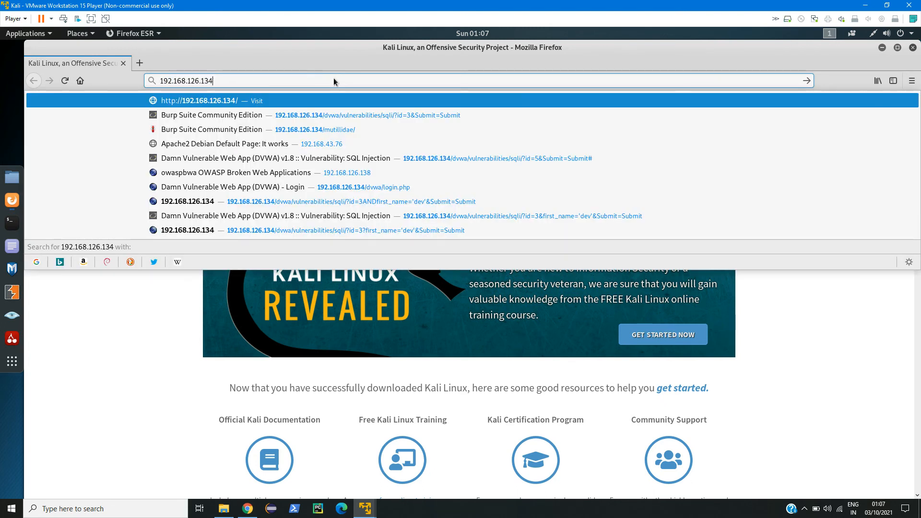
key("Escape")
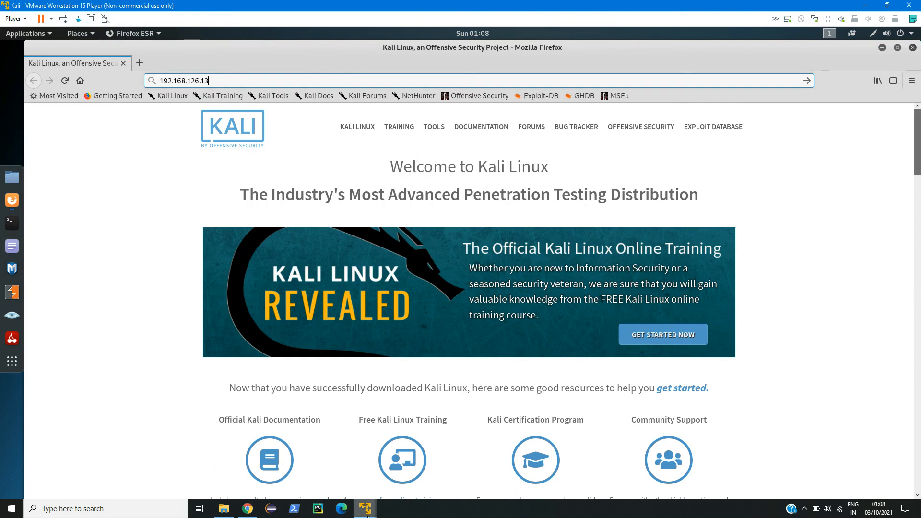
Check the OWASP VM's IP, then complete and load 192.168.126.139 in Firefox.
mouse_move(364, 508)
left_click(404, 461)
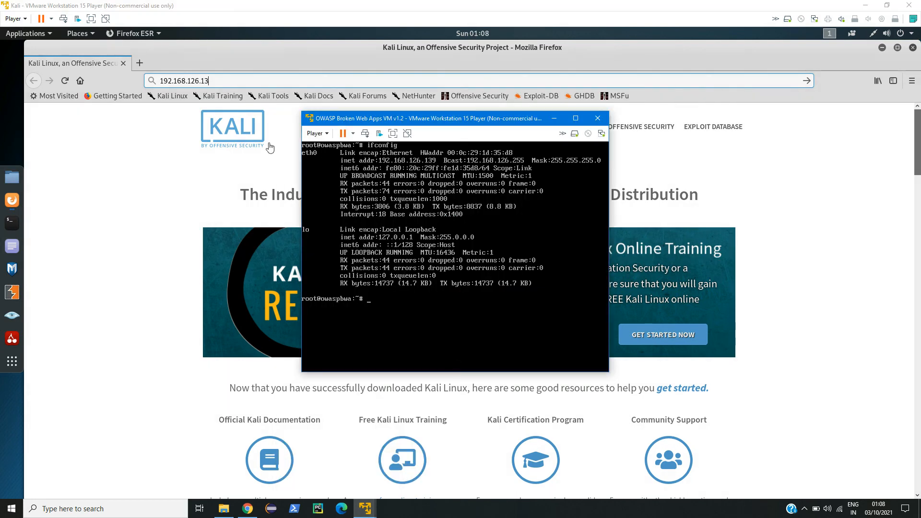
left_click(248, 79)
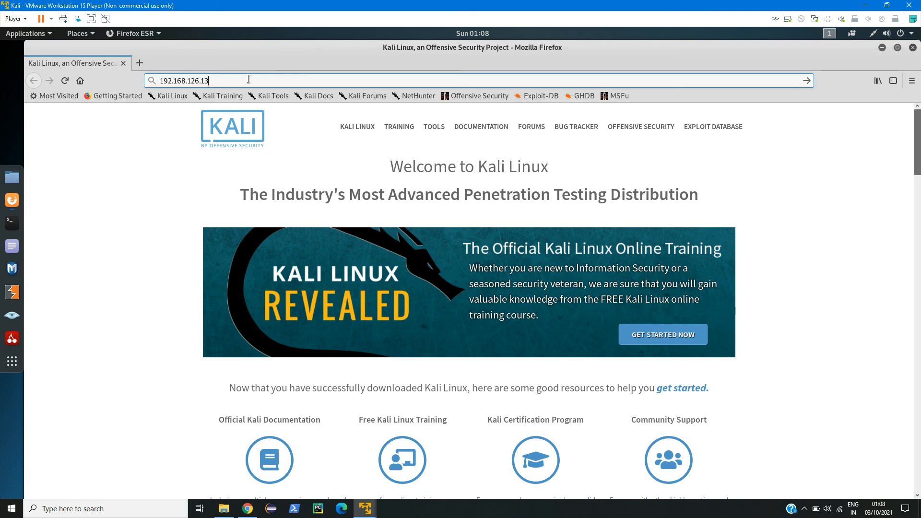
type("9")
key("Return")
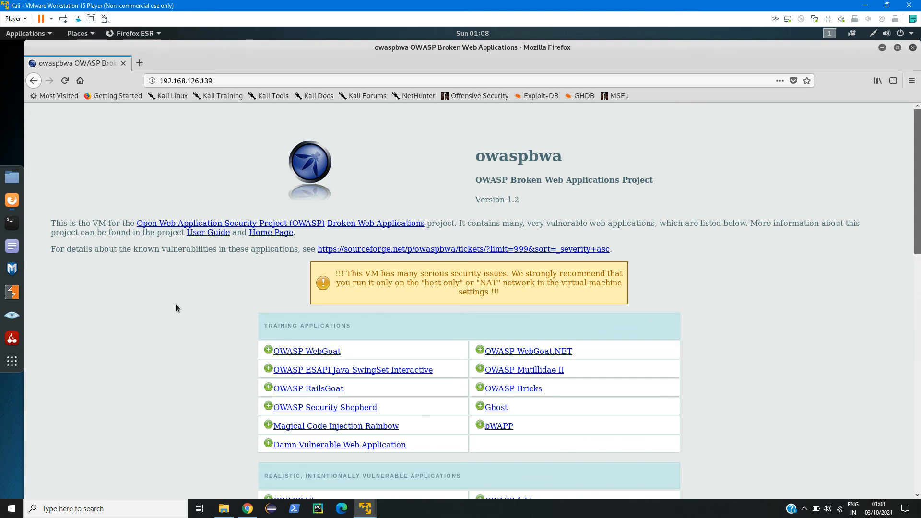
Open the Damn Vulnerable Web Application from the OWASP Broken Web Apps page.
scroll(180, 318, "down", 3)
scroll(156, 280, "down", 3)
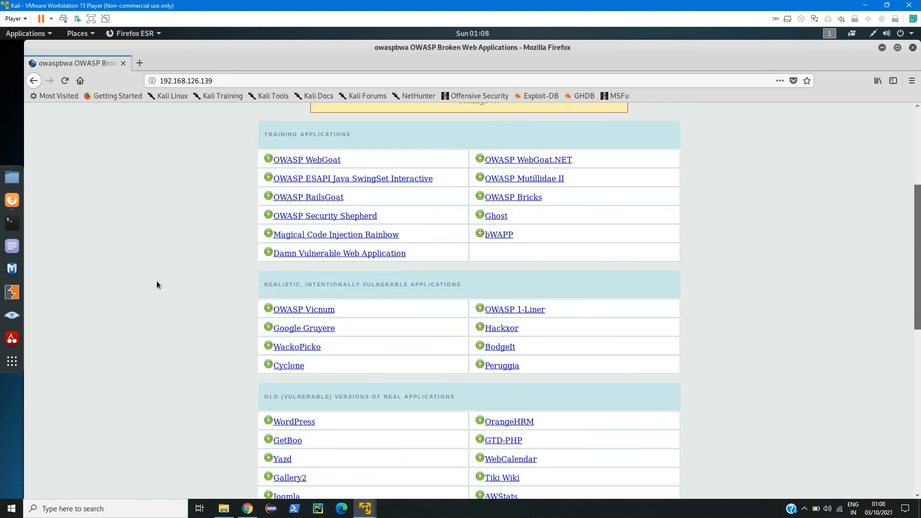
scroll(174, 301, "down", 4)
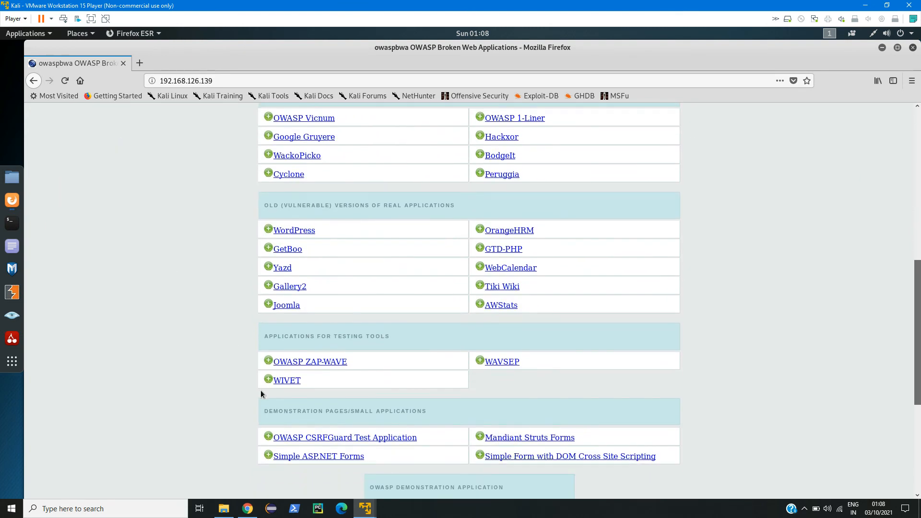
scroll(233, 360, "down", 2)
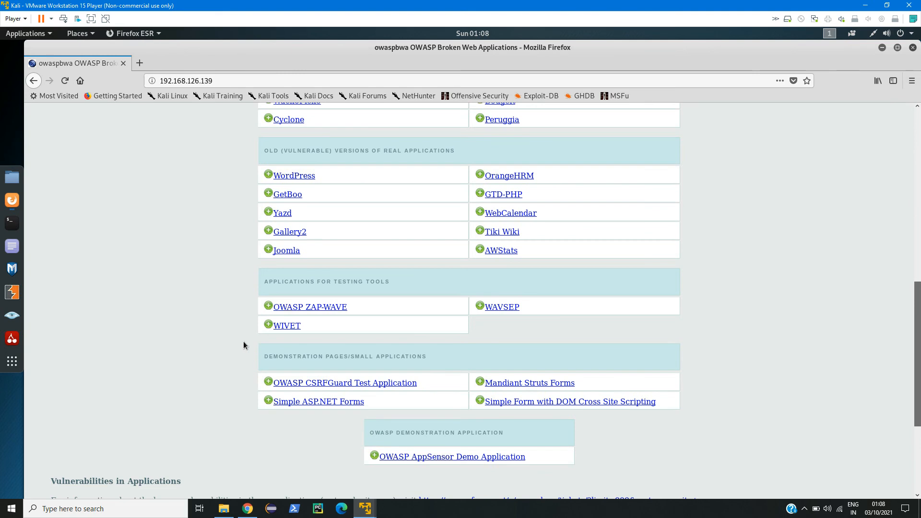
scroll(203, 376, "up", 5)
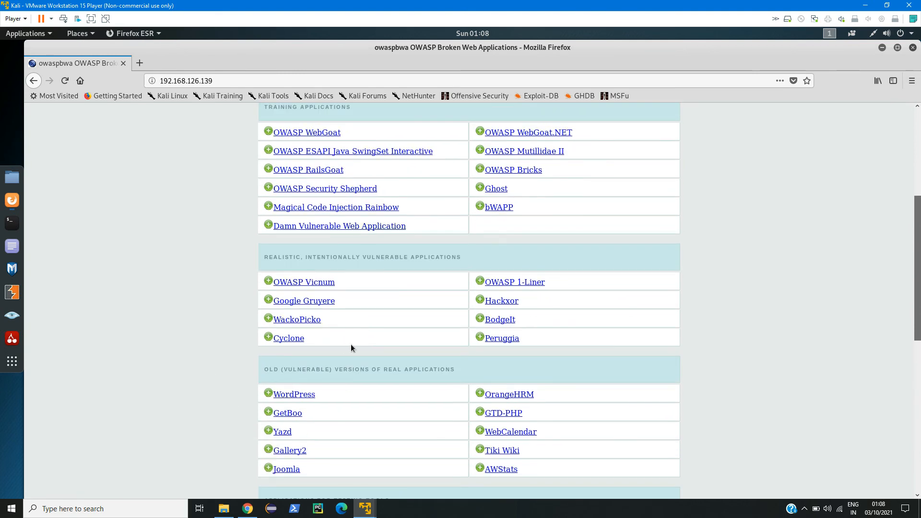
scroll(345, 344, "up", 2)
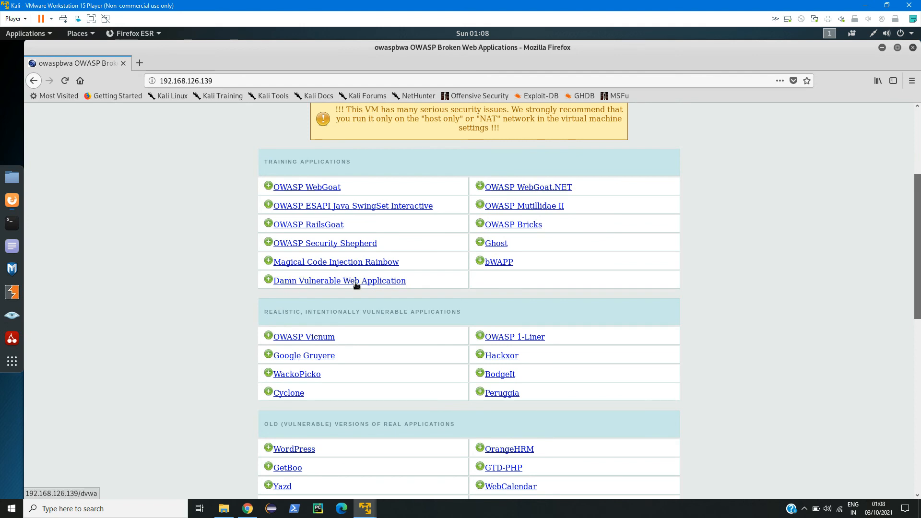
left_click(355, 281)
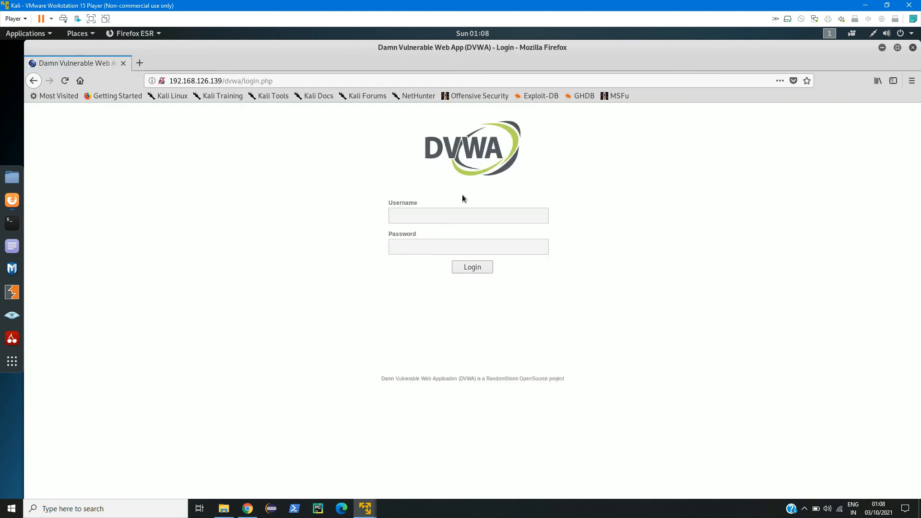
Fill in the DVWA login form with username admin and the account password.
left_click(448, 214)
type("admin")
key("Tab")
type("password")
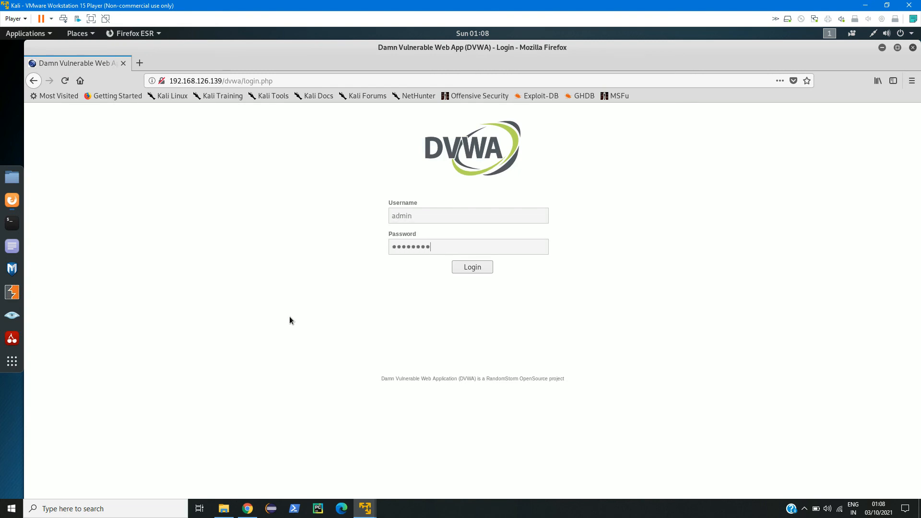
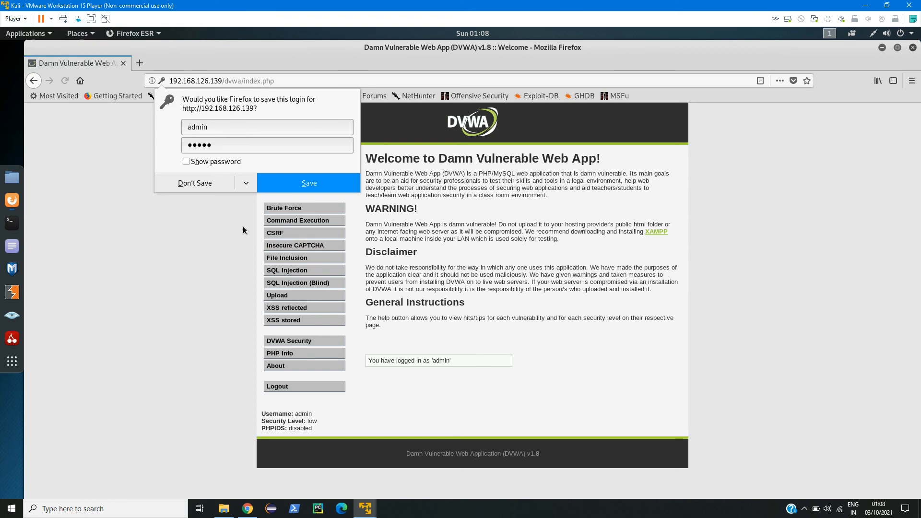
Decline saving the DVWA password and log out, returning to the DVWA login page.
left_click(201, 183)
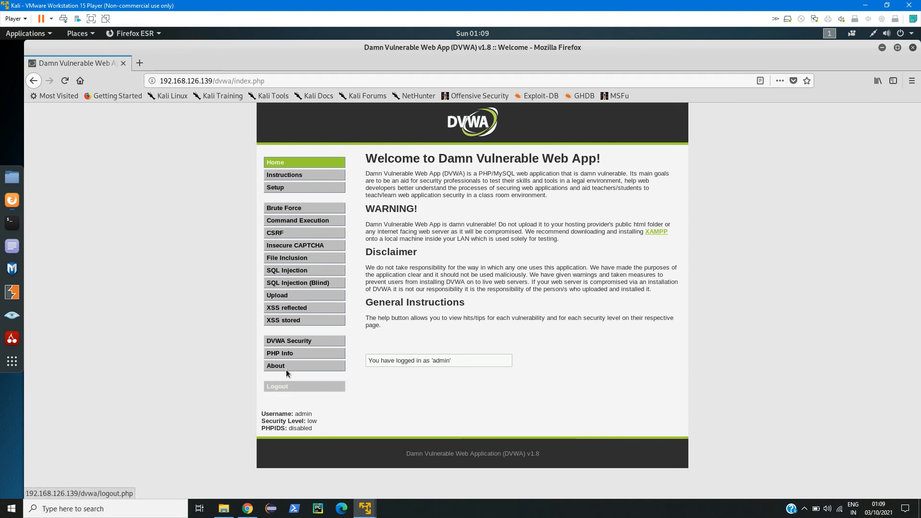
left_click(294, 384)
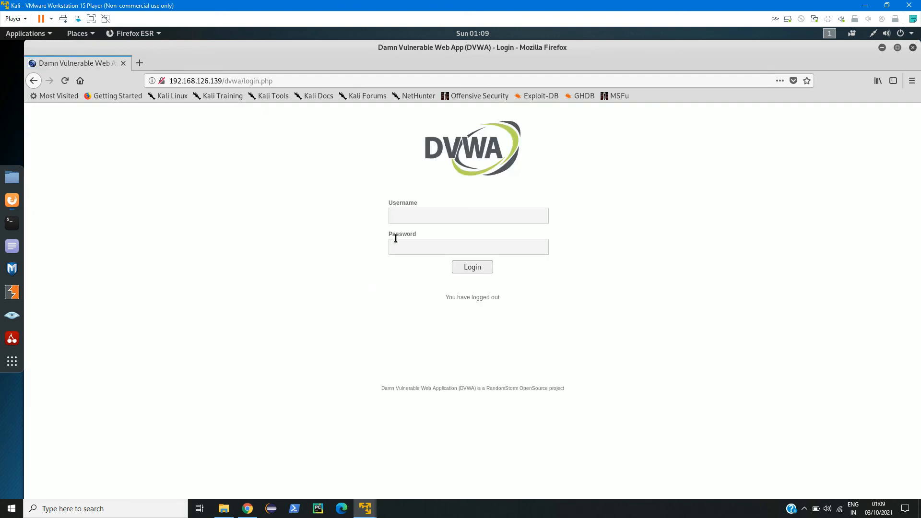
Strip the path from the address and load 192.168.126.139's OWASP BWA home page.
left_click_drag(224, 82, 331, 88)
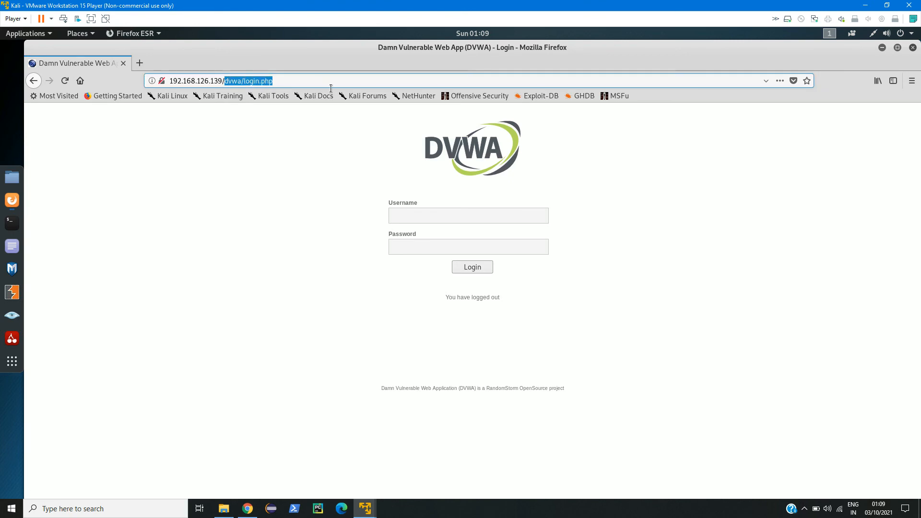
key("BackSpace")
key("Return")
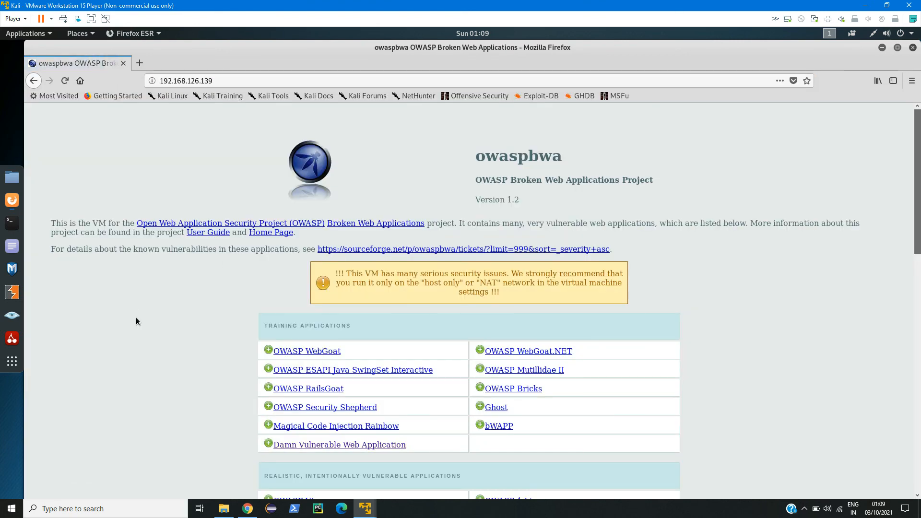
Scroll down through the list of vulnerable applications and back up.
scroll(513, 395, "down", 3)
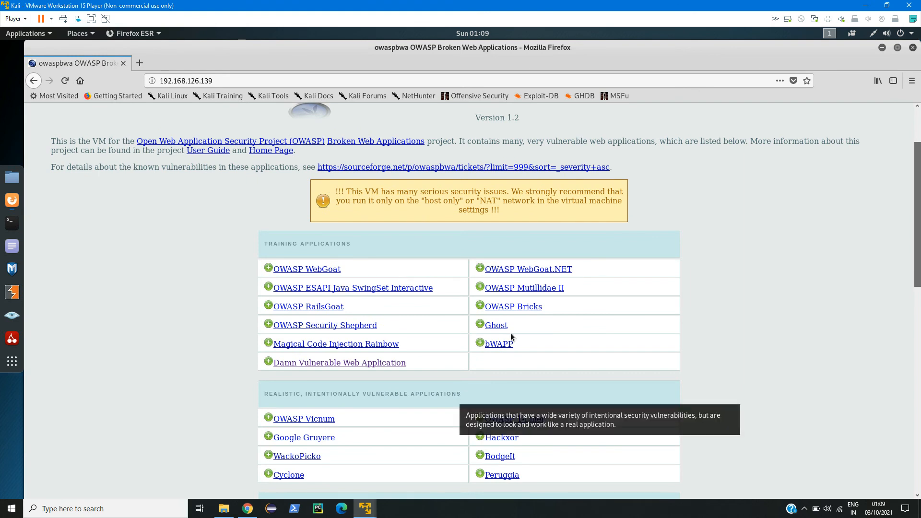
scroll(409, 399, "down", 4)
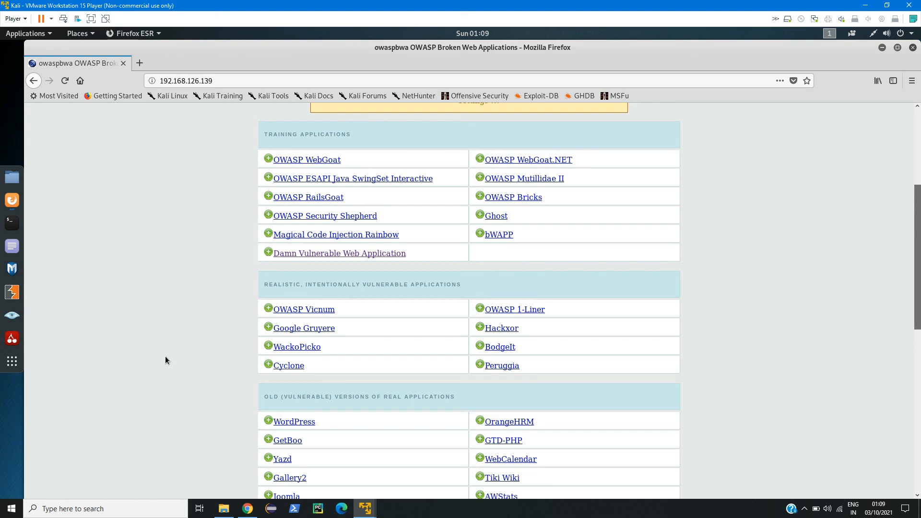
scroll(165, 360, "down", 5)
scroll(240, 425, "down", 3)
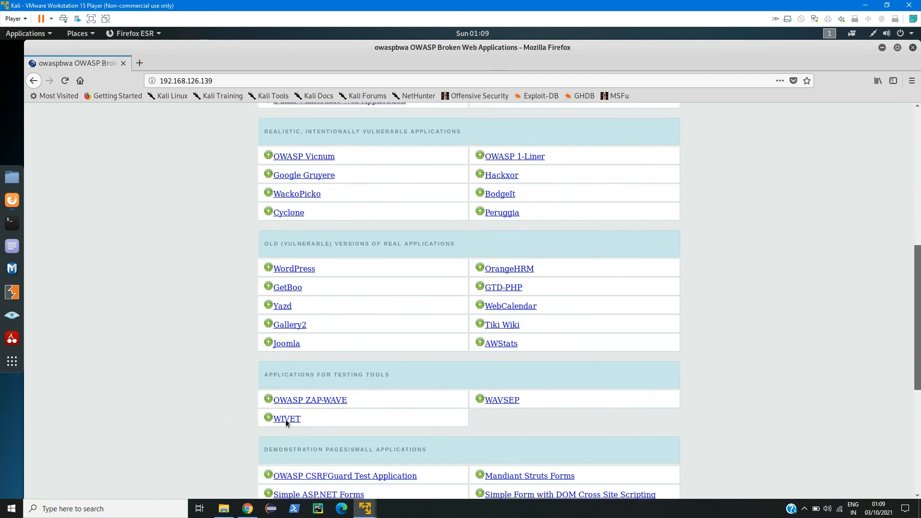
scroll(236, 416, "up", 1)
scroll(235, 414, "up", 14)
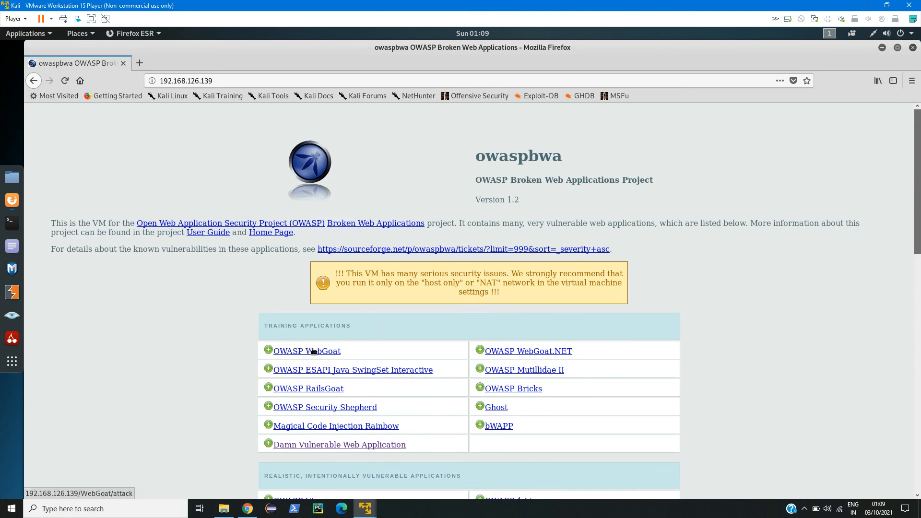
Try OWASP WebGoat, cancel its authentication prompt, then open WackoPicko further down the list.
left_click(302, 356)
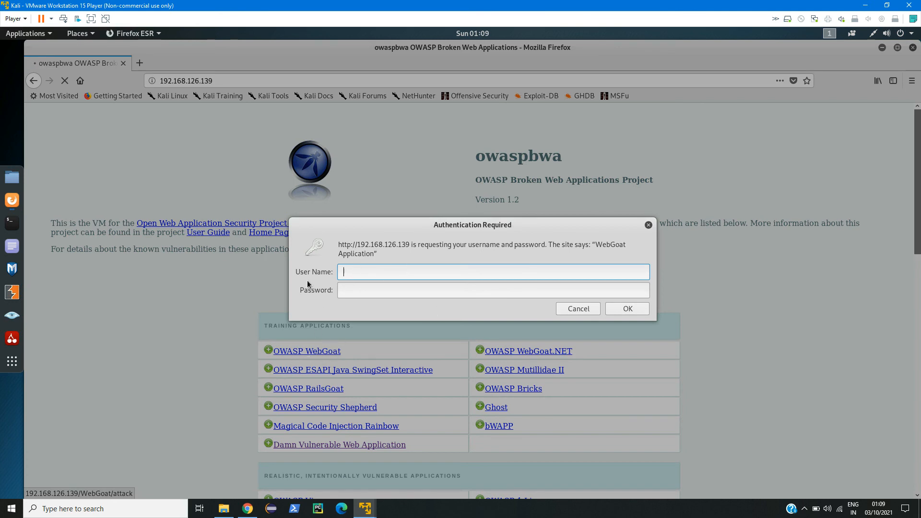
left_click(576, 311)
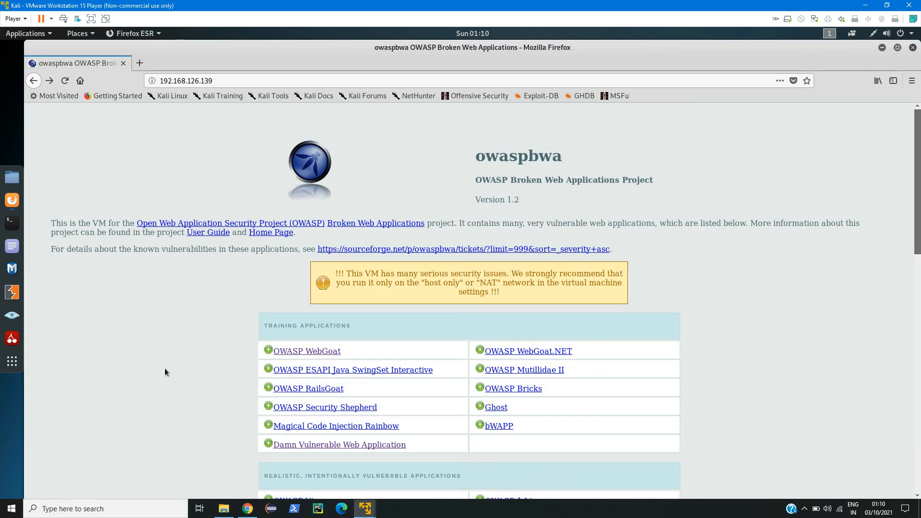
scroll(165, 372, "down", 3)
scroll(165, 372, "down", 2)
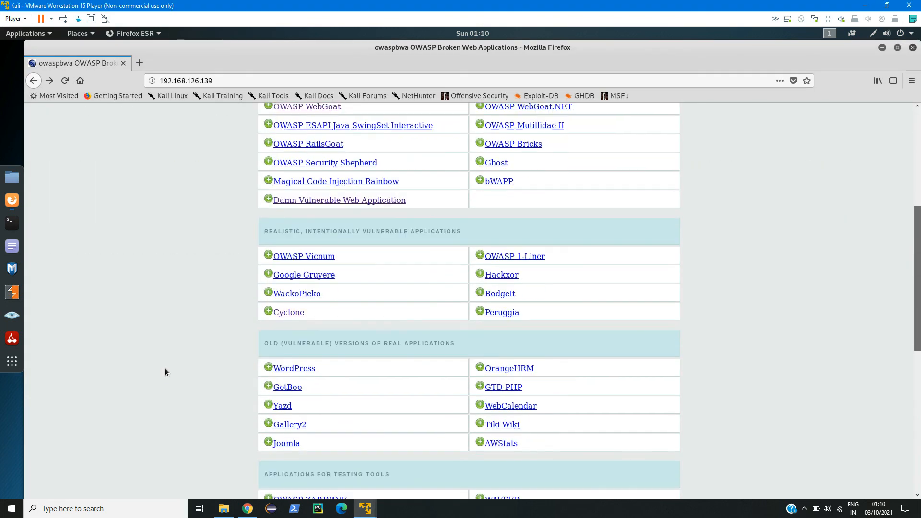
left_click(296, 293)
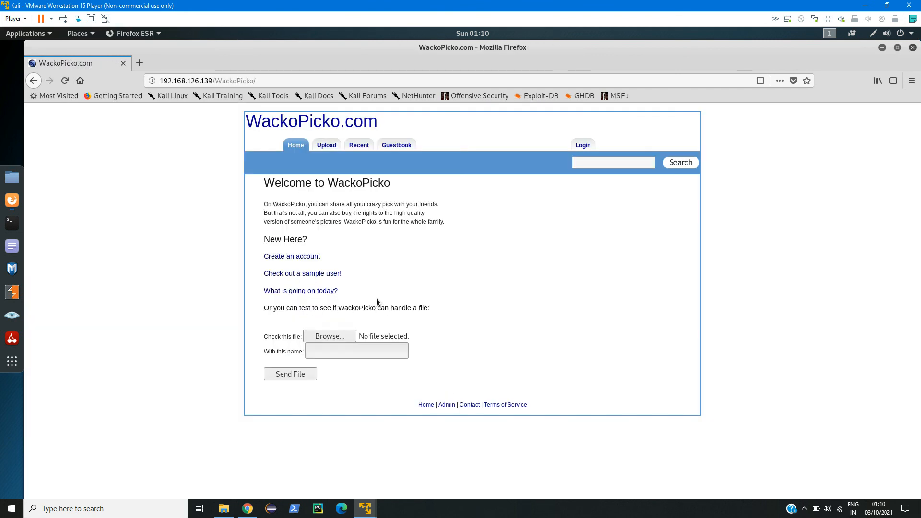
View WackoPicko's Upload page, then go back twice to the OWASP BWA application list.
left_click(330, 150)
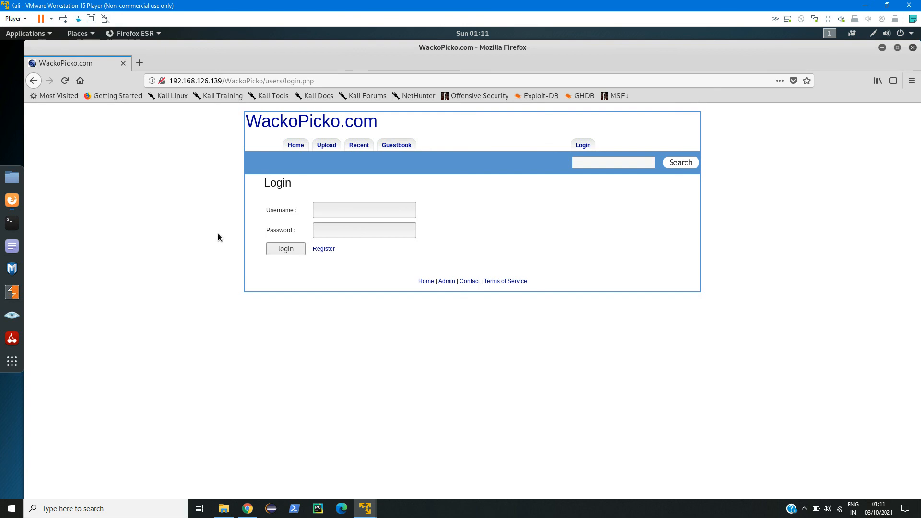
left_click(32, 81)
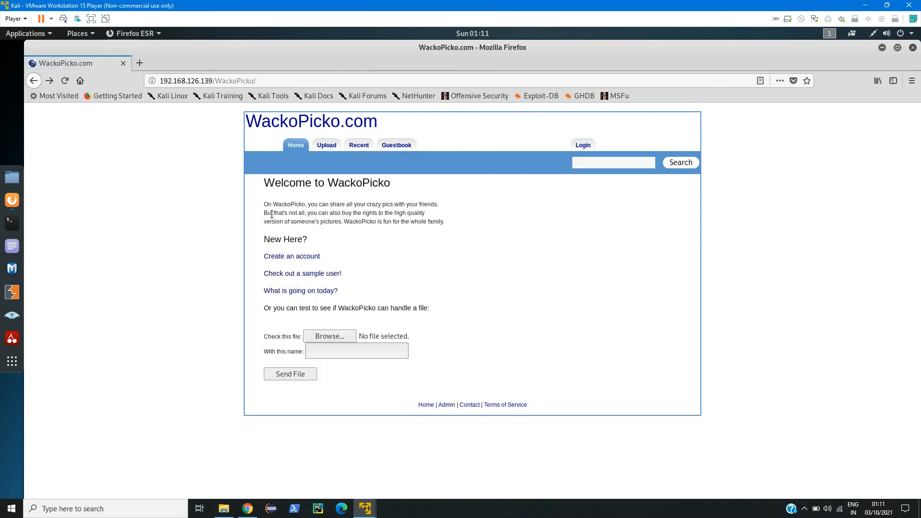
left_click(37, 83)
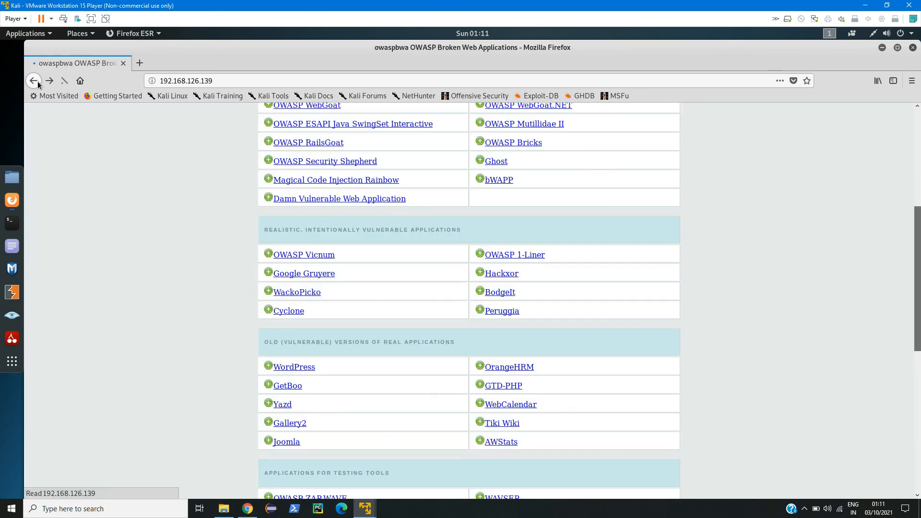
Find bWAPP in the Training Applications section and open it.
scroll(199, 397, "down", 8)
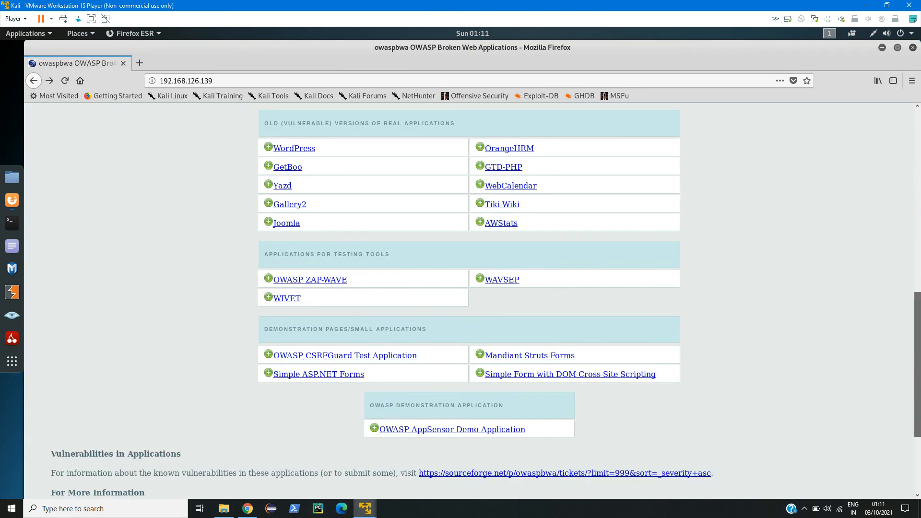
scroll(383, 256, "up", 2)
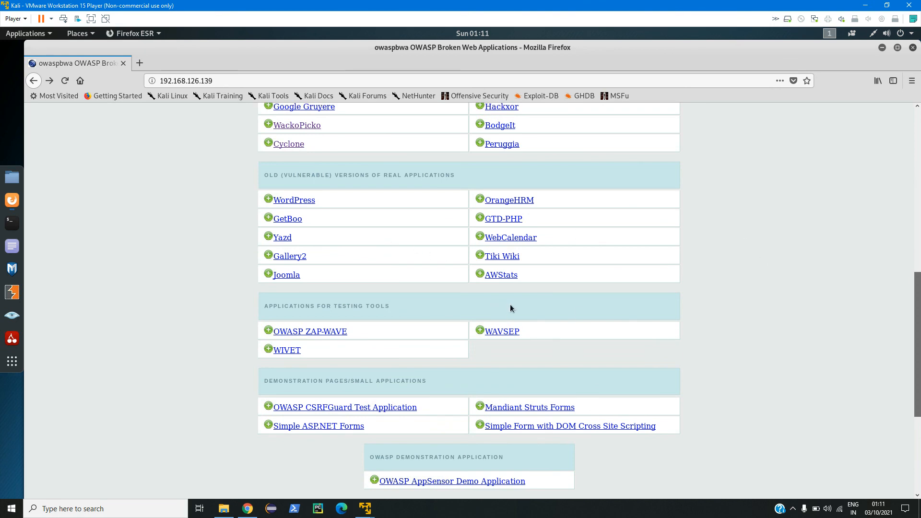
scroll(714, 299, "up", 7)
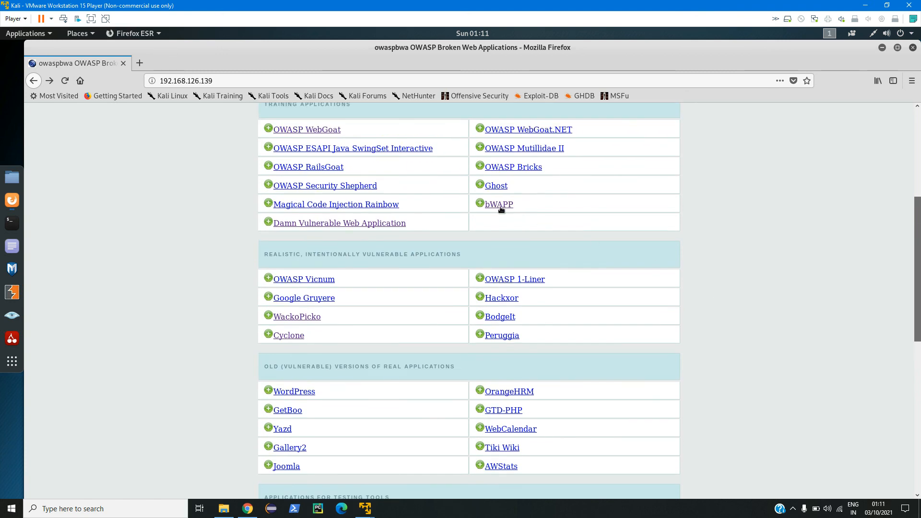
left_click(498, 206)
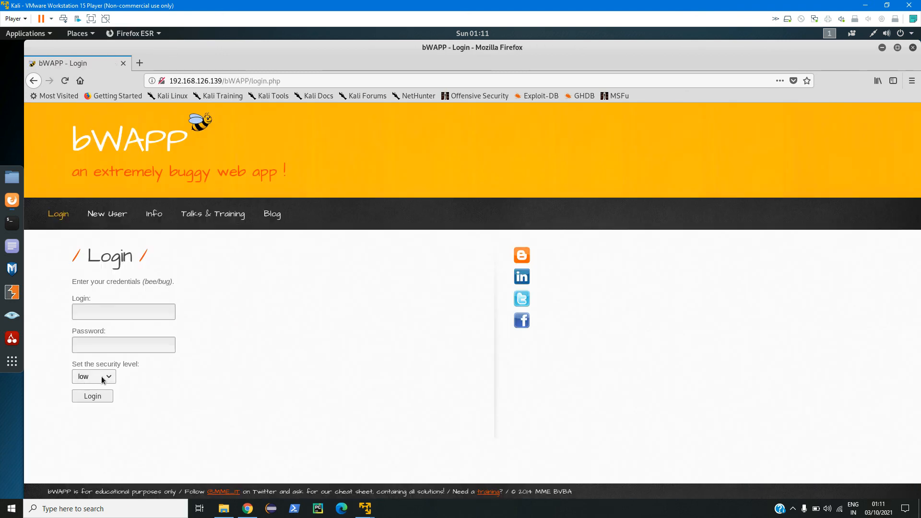
Check bWAPP's security level options, leaving low selected, then return to the OWASP BWA page top.
left_click(101, 376)
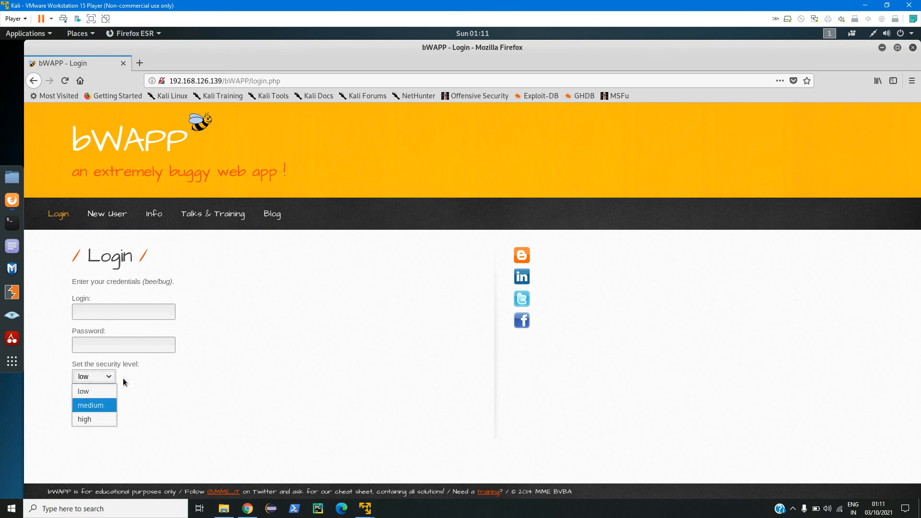
left_click(167, 392)
left_click(98, 378)
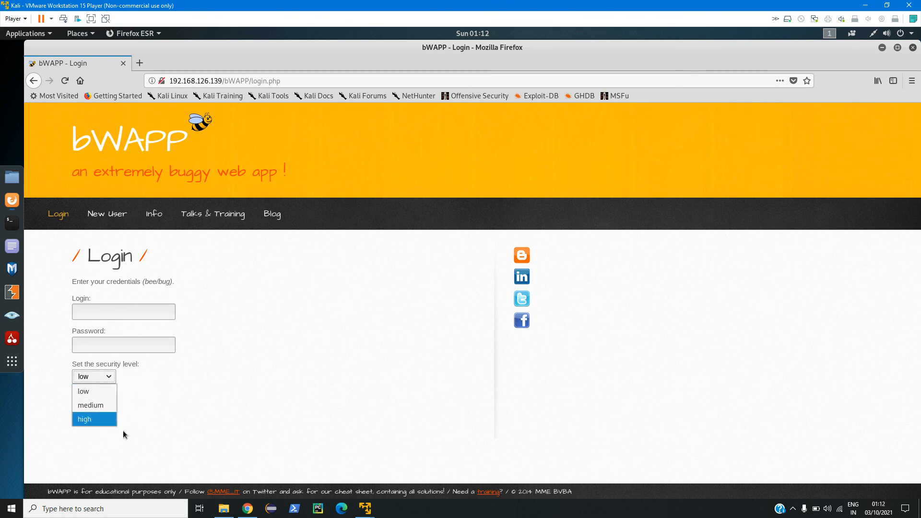
left_click(230, 332)
key("alt+Left")
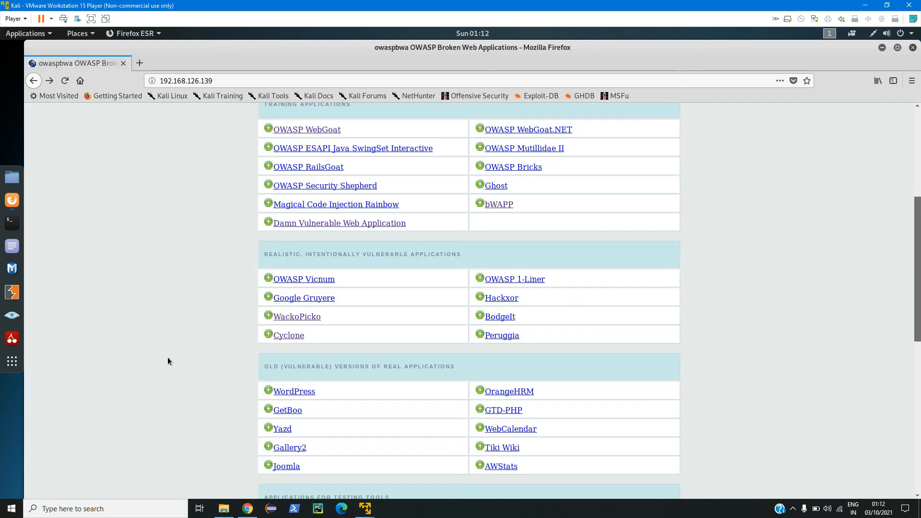
scroll(168, 361, "up", 5)
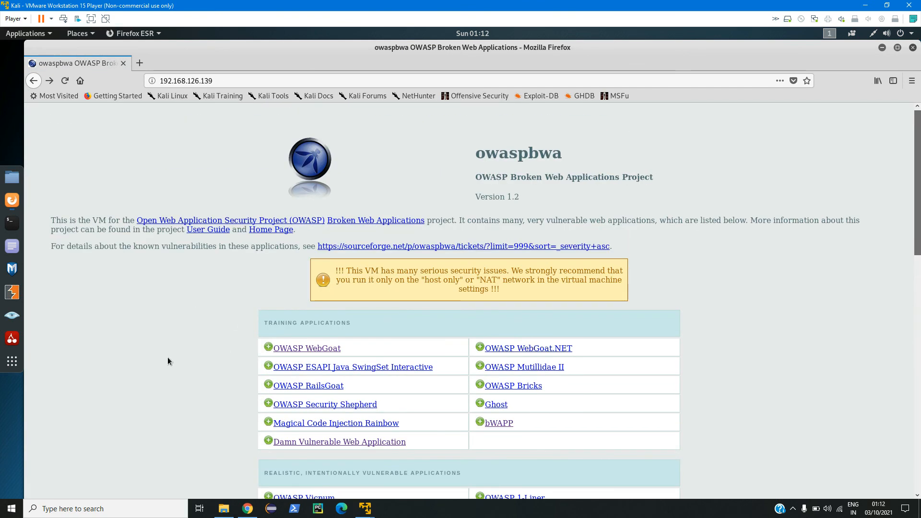